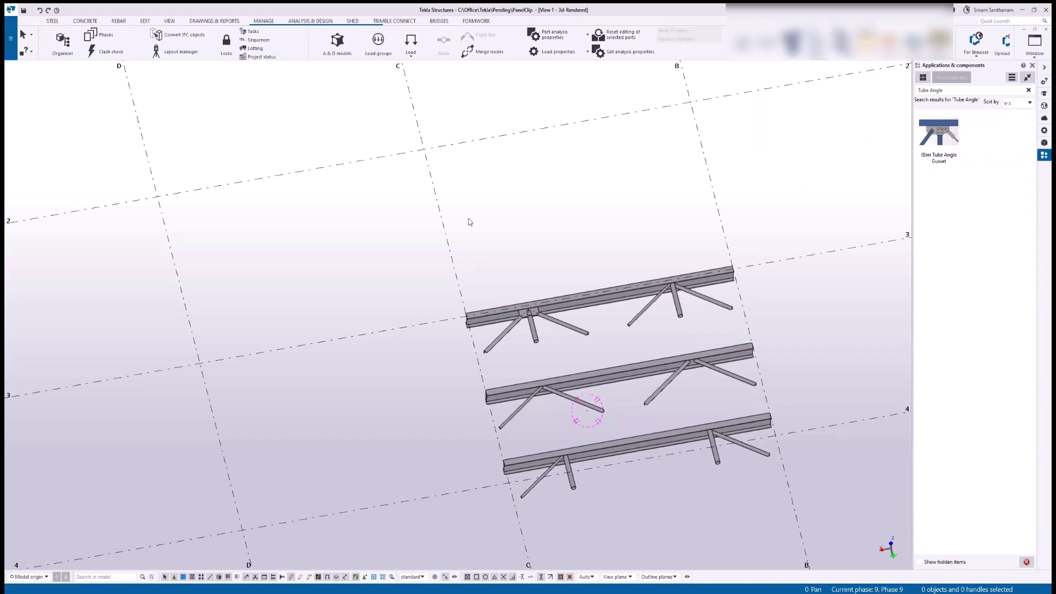
- Start the IBim Tube Angle Gusset component and orbit to the unconnected tube-brace joint
{"action": "scroll", "coordinate": [530, 314], "scroll_direction": "up", "scroll_amount": 6}
{"action": "scroll", "coordinate": [360, 231], "scroll_direction": "down", "scroll_amount": 3}
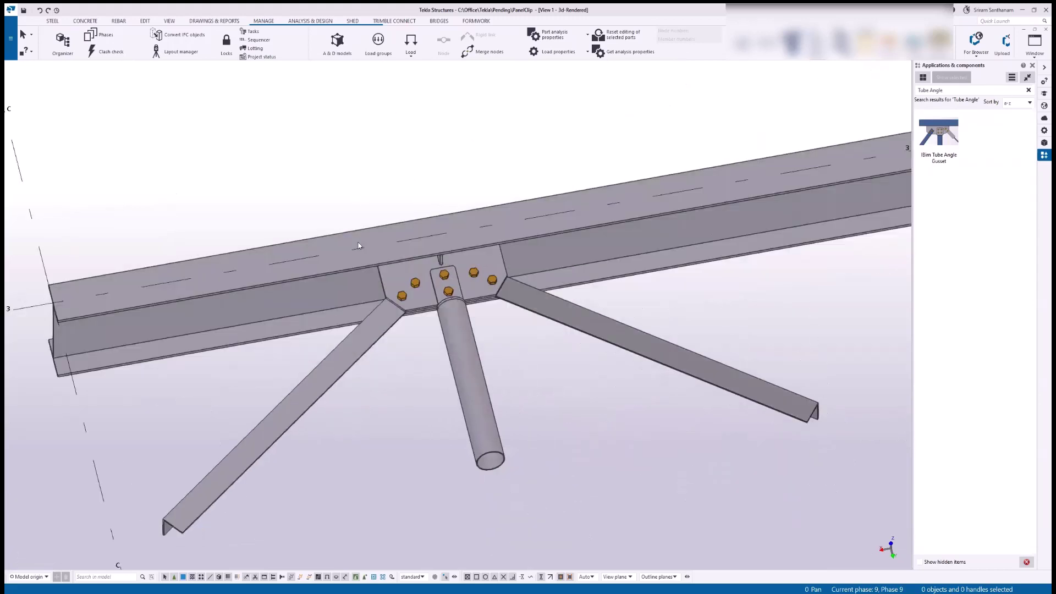
{"action": "left_click", "coordinate": [940, 132]}
{"action": "scroll", "coordinate": [521, 201], "scroll_direction": "up", "scroll_amount": 1}
{"action": "scroll", "coordinate": [520, 201], "scroll_direction": "down", "scroll_amount": 4}
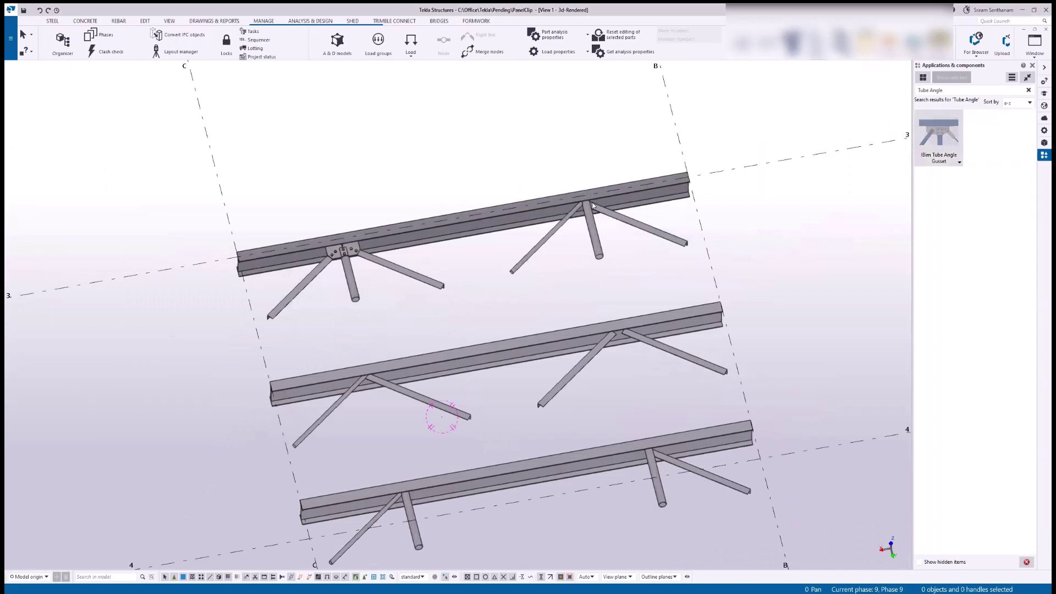
{"action": "scroll", "coordinate": [583, 212], "scroll_direction": "up", "scroll_amount": 5}
{"action": "scroll", "coordinate": [612, 177], "scroll_direction": "up", "scroll_amount": 1}
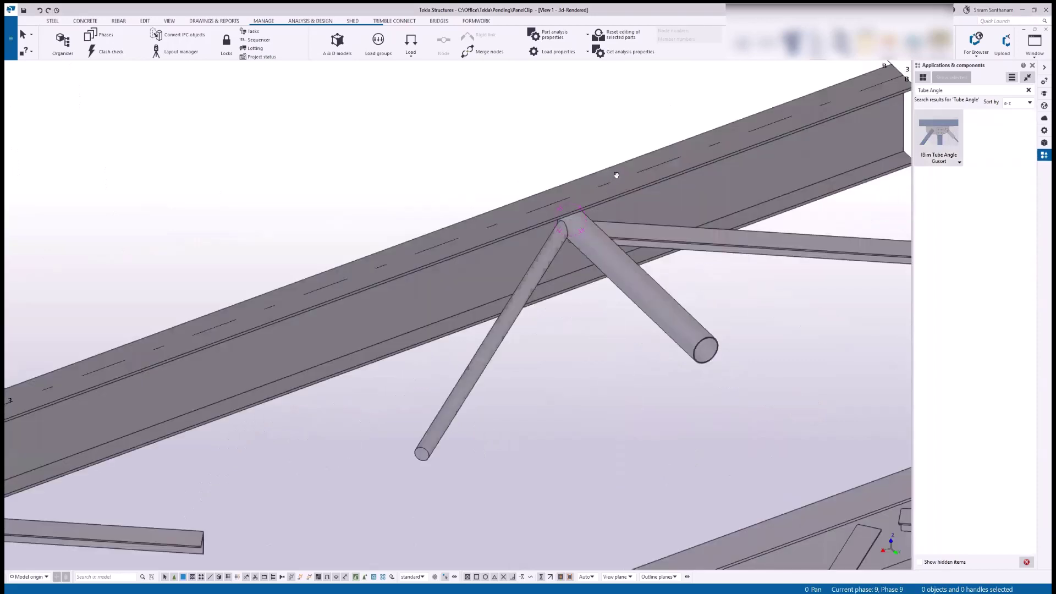
{"action": "middle_click_drag", "start_coordinate": [612, 177], "coordinate": [548, 310], "text": "ctrl"}
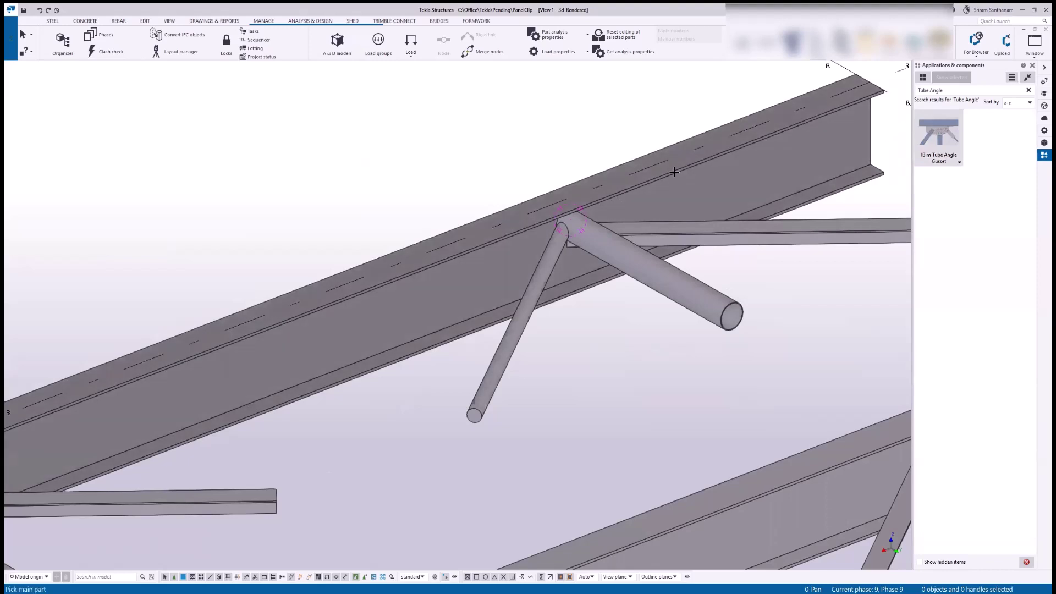
- Create the gusset by picking the beam, both tube braces and the other beam, then interrupt the command
{"action": "left_click", "coordinate": [617, 181]}
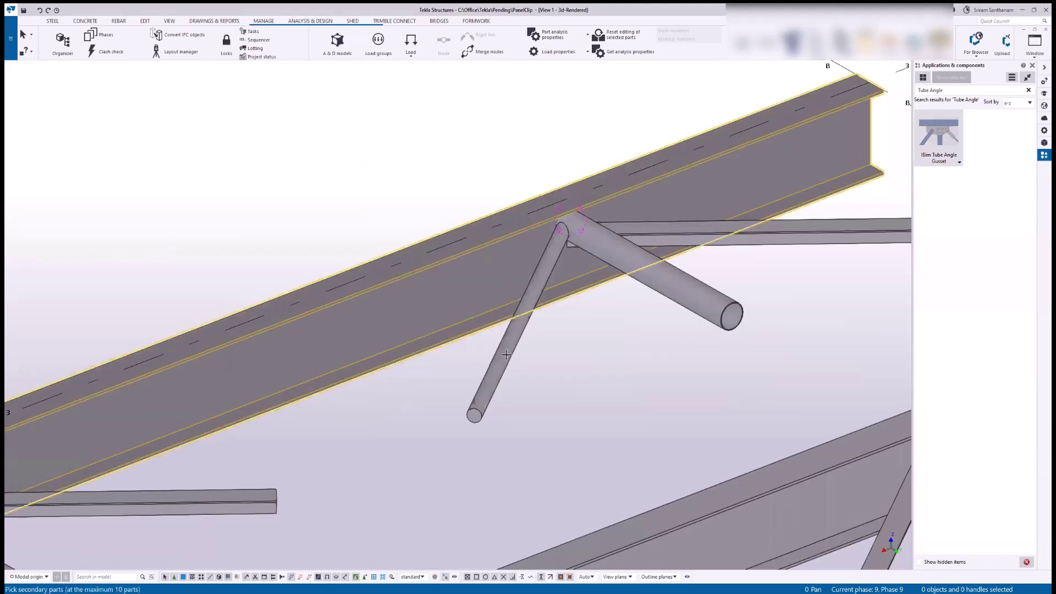
{"action": "left_click", "coordinate": [506, 355]}
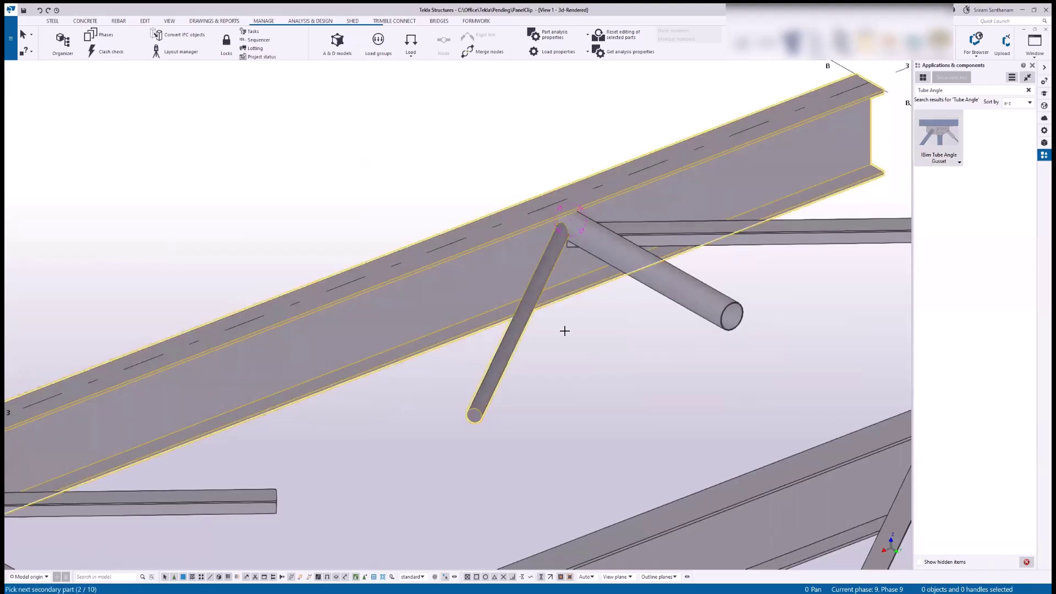
{"action": "left_click", "coordinate": [717, 308]}
{"action": "left_click", "coordinate": [778, 241]}
{"action": "middle_click", "coordinate": [555, 127]}
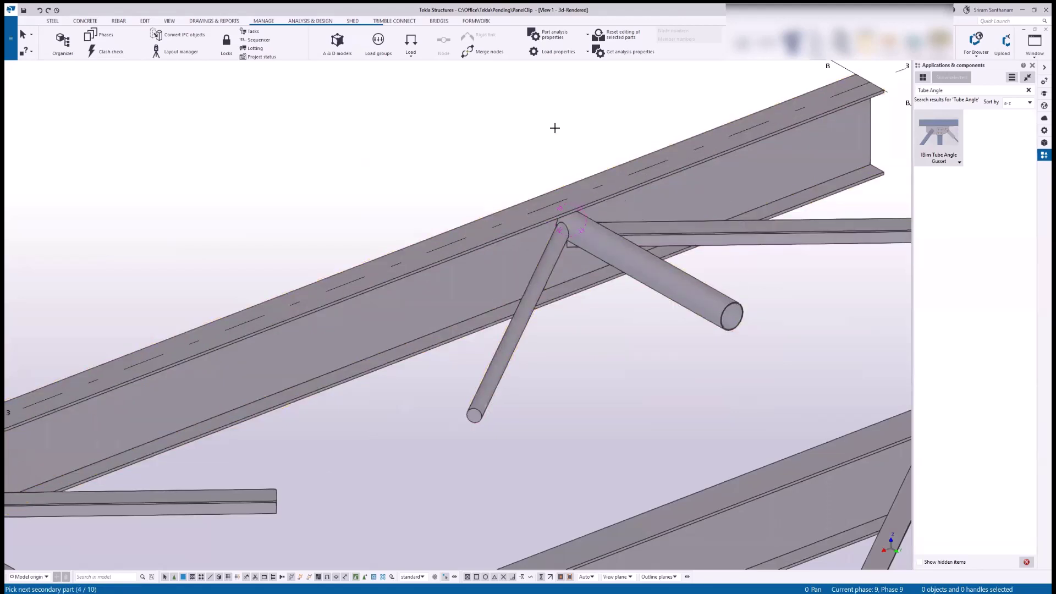
{"action": "right_click", "coordinate": [554, 129]}
{"action": "left_click", "coordinate": [578, 133]}
- Orbit and zoom to face the new gusset plate and select the connection
{"action": "scroll", "coordinate": [591, 215], "scroll_direction": "up", "scroll_amount": 3}
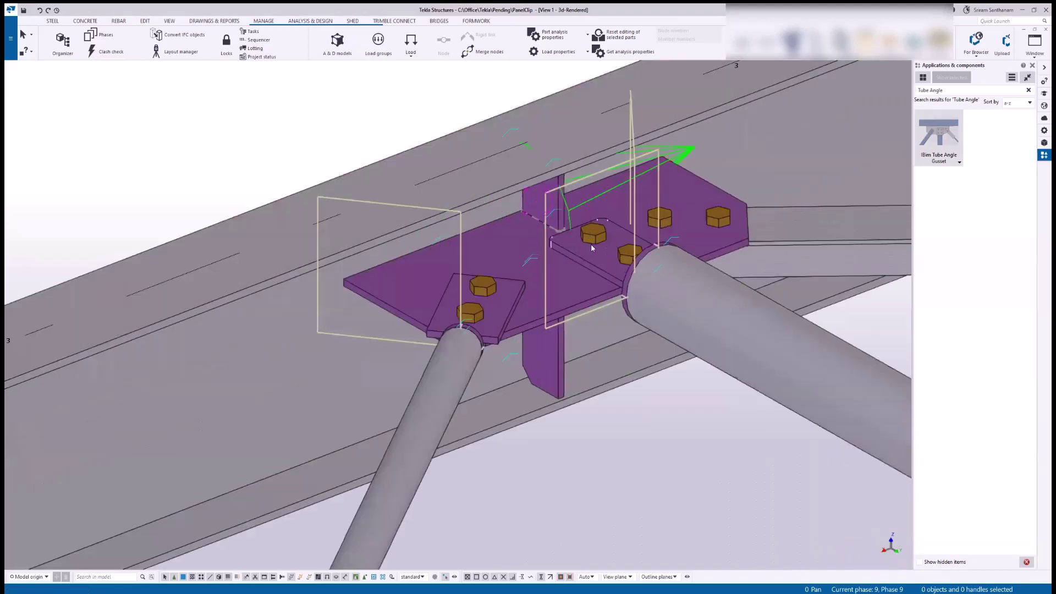
{"action": "middle_click_drag", "start_coordinate": [559, 283], "coordinate": [503, 311]}
{"action": "middle_click_drag", "start_coordinate": [550, 284], "coordinate": [555, 242], "text": "ctrl"}
{"action": "scroll", "coordinate": [558, 222], "scroll_direction": "up", "scroll_amount": 5}
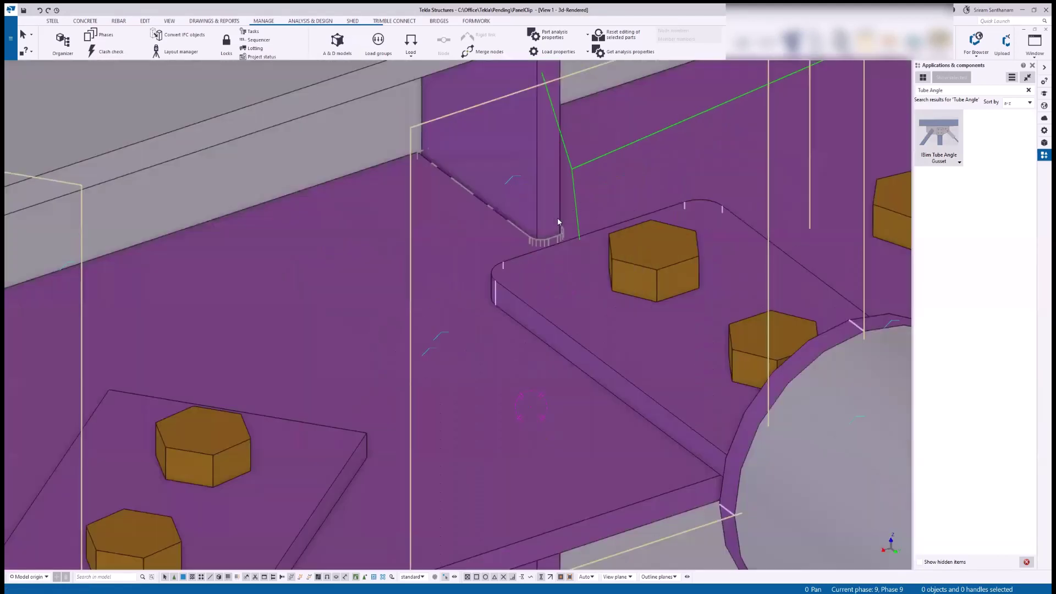
{"action": "scroll", "coordinate": [545, 186], "scroll_direction": "down", "scroll_amount": 5}
{"action": "scroll", "coordinate": [537, 259], "scroll_direction": "up", "scroll_amount": 1}
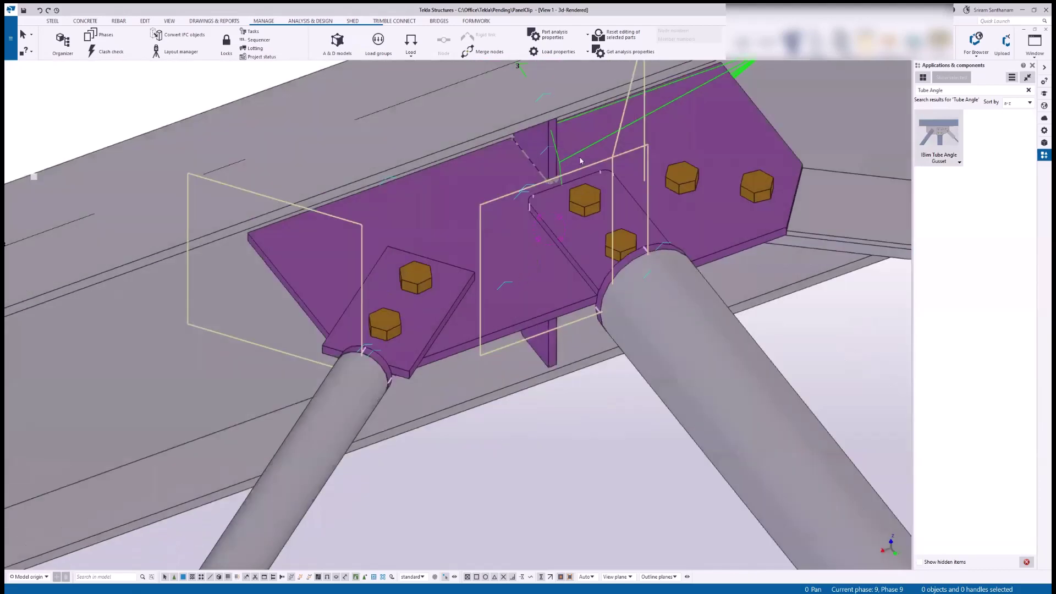
{"action": "scroll", "coordinate": [580, 161], "scroll_direction": "up", "scroll_amount": 5}
{"action": "scroll", "coordinate": [570, 170], "scroll_direction": "down", "scroll_amount": 5}
{"action": "scroll", "coordinate": [572, 131], "scroll_direction": "up", "scroll_amount": 5}
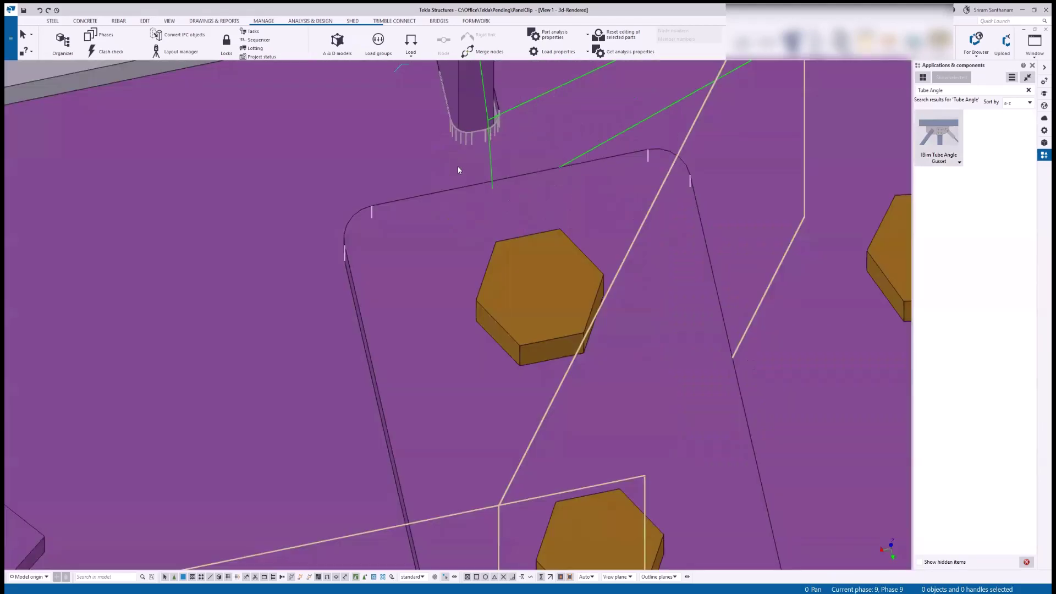
{"action": "scroll", "coordinate": [493, 169], "scroll_direction": "down", "scroll_amount": 5}
{"action": "scroll", "coordinate": [577, 158], "scroll_direction": "down", "scroll_amount": 3}
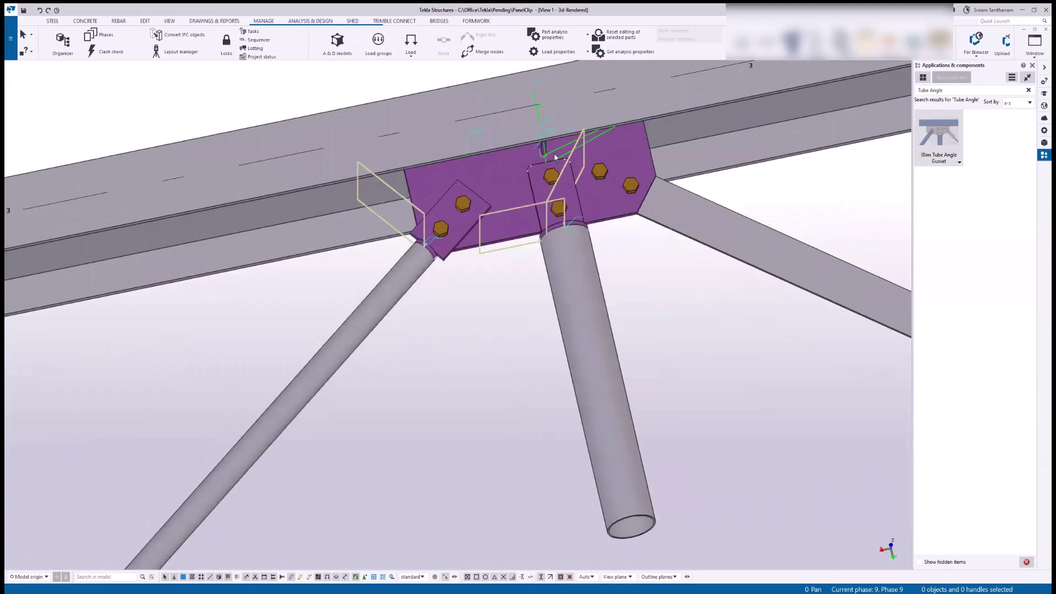
{"action": "left_click", "coordinate": [566, 149]}
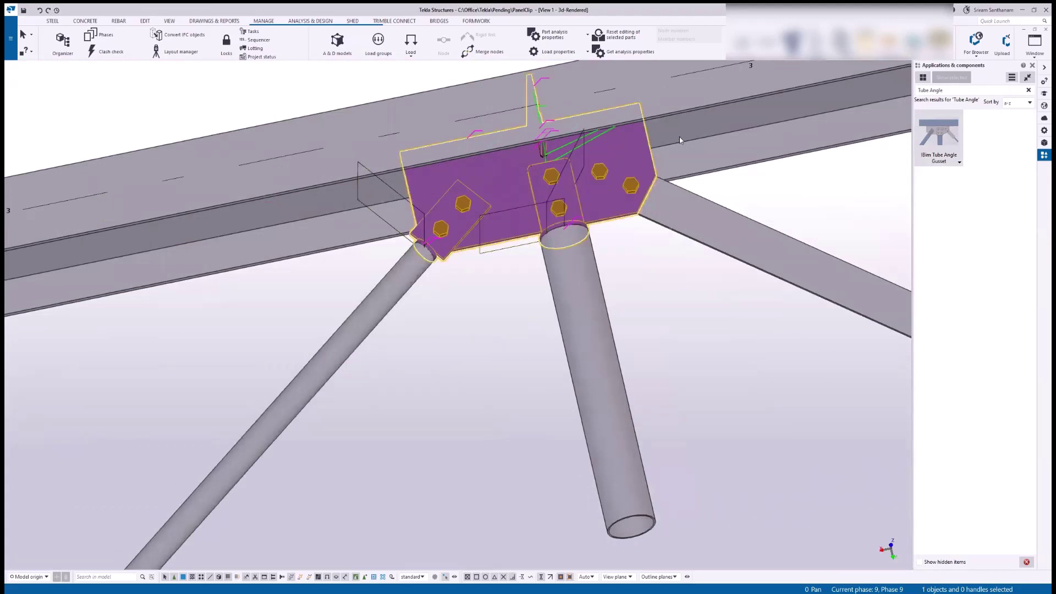
- Open the connection's Gusset Bracing properties and list the stiffener layout pictures on the Stiffeners tab
{"action": "key", "text": "alt+Return"}
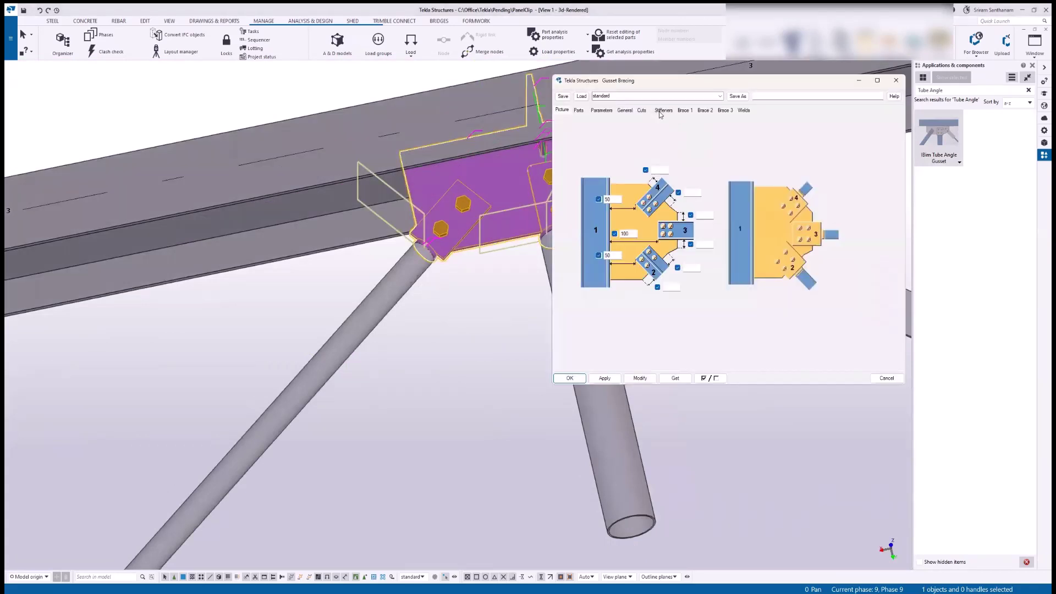
{"action": "left_click", "coordinate": [662, 111]}
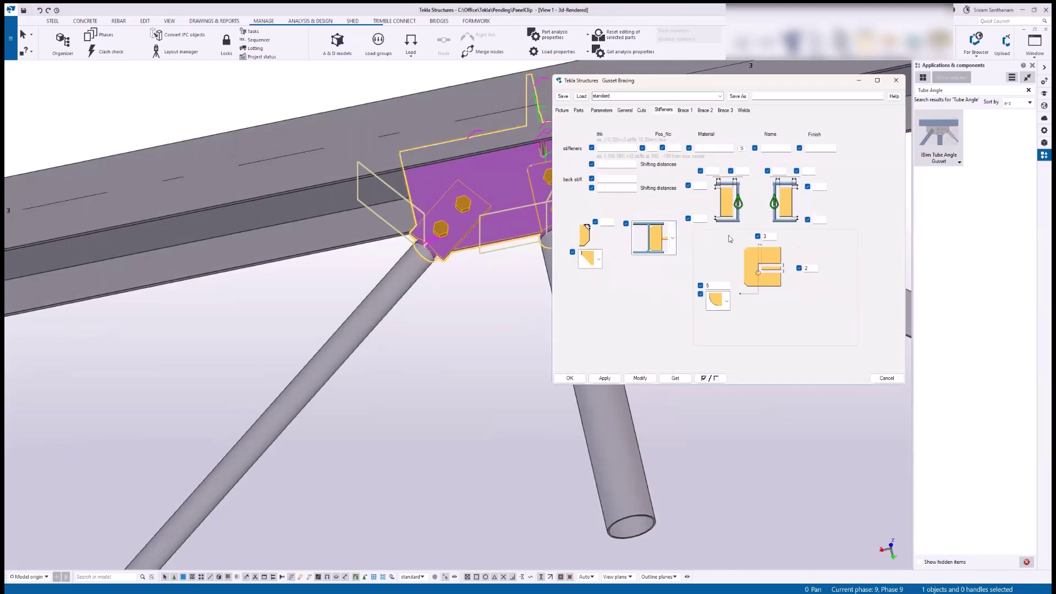
{"action": "left_click", "coordinate": [674, 243]}
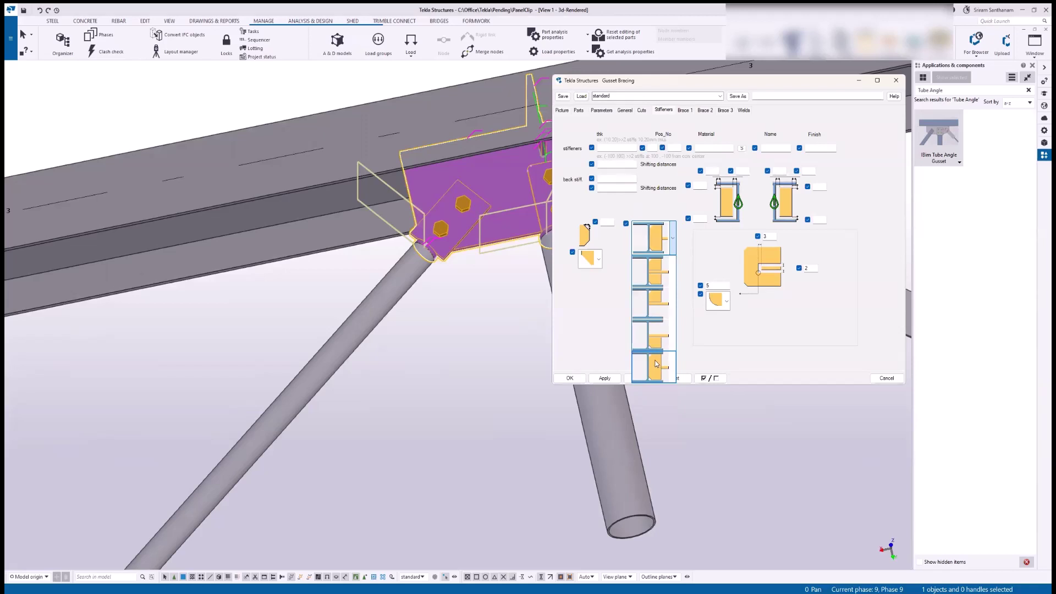
- Close the Gusset Bracing dialog and orbit to the rod-brace joint
{"action": "left_click", "coordinate": [897, 81]}
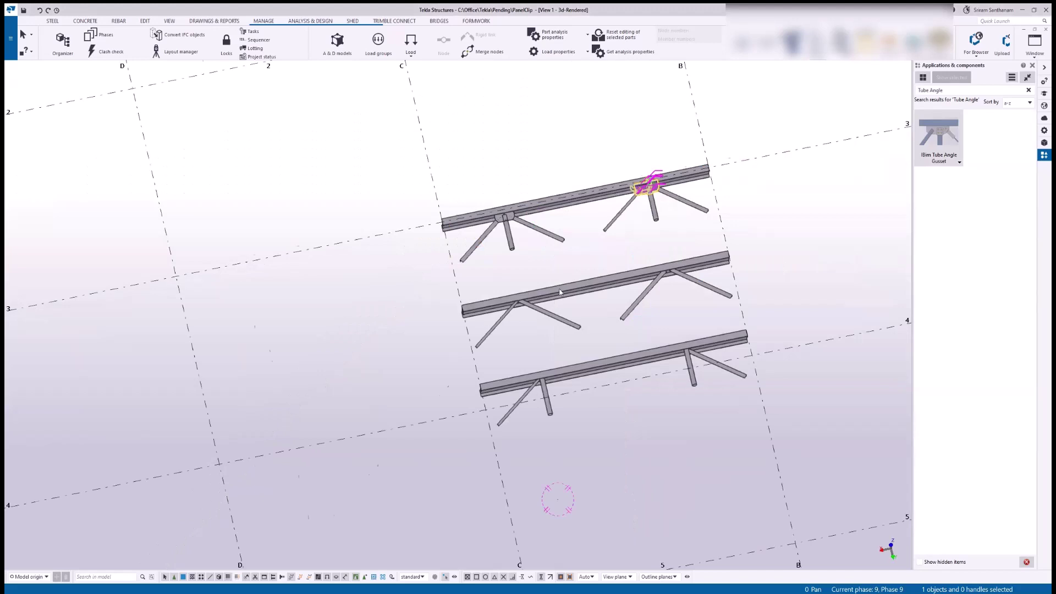
{"action": "scroll", "coordinate": [575, 237], "scroll_direction": "up", "scroll_amount": 5}
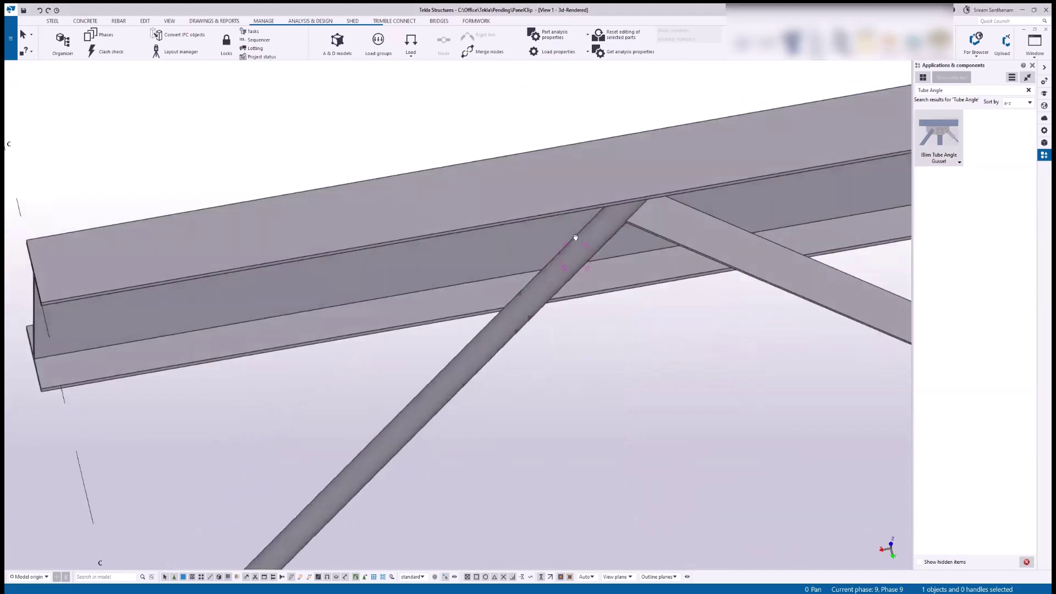
{"action": "middle_click_drag", "start_coordinate": [576, 238], "coordinate": [588, 198], "text": "ctrl"}
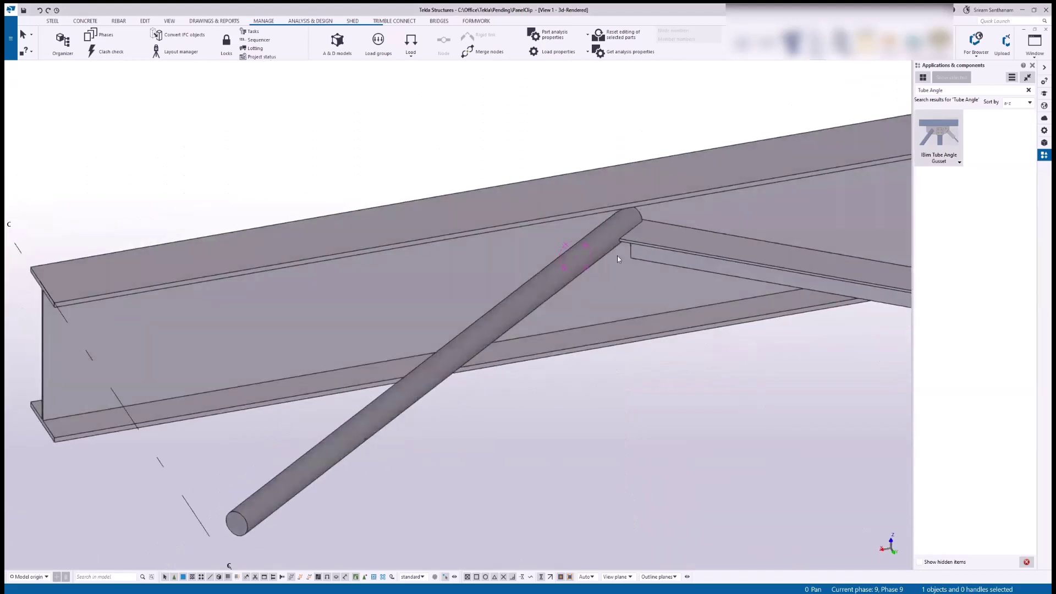
- Place a Tube Angle Gusset joining the beam, round diagonal brace and angle brace
{"action": "left_click", "coordinate": [928, 132]}
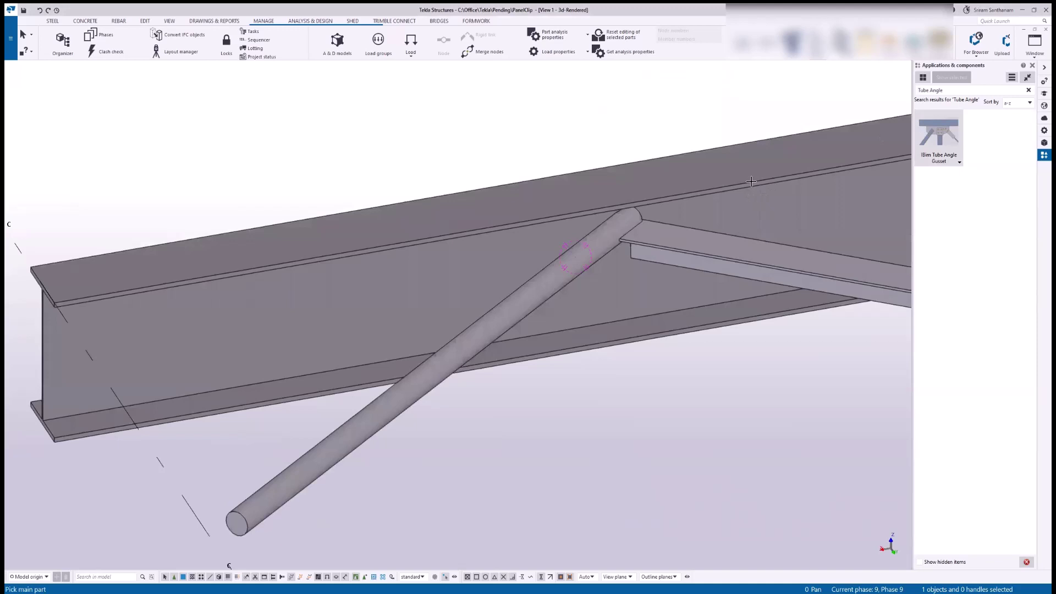
{"action": "left_click", "coordinate": [752, 187]}
{"action": "left_click", "coordinate": [599, 242]}
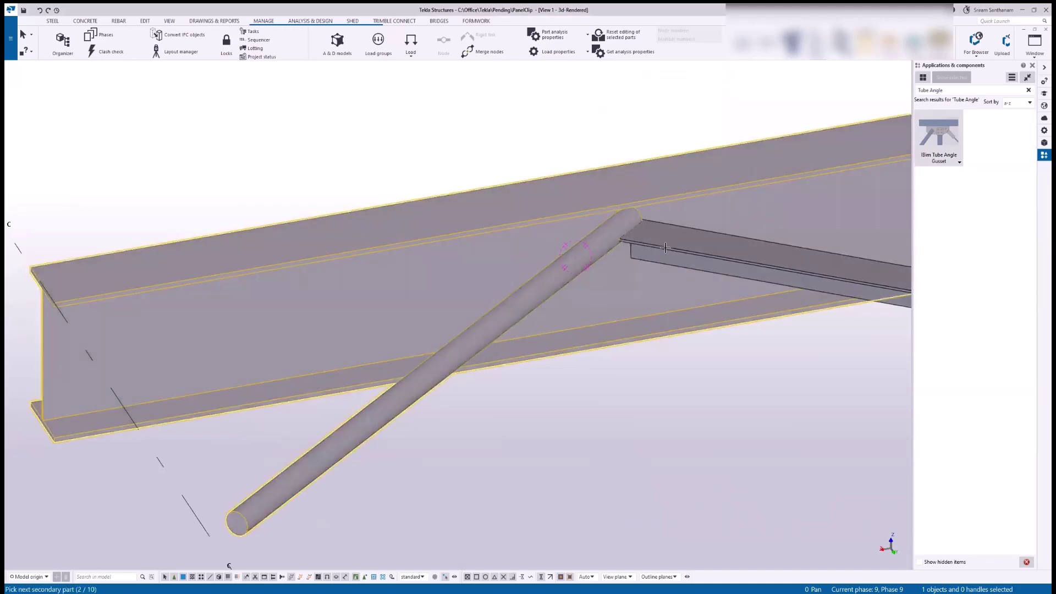
{"action": "left_click", "coordinate": [743, 264]}
{"action": "middle_click", "coordinate": [603, 128]}
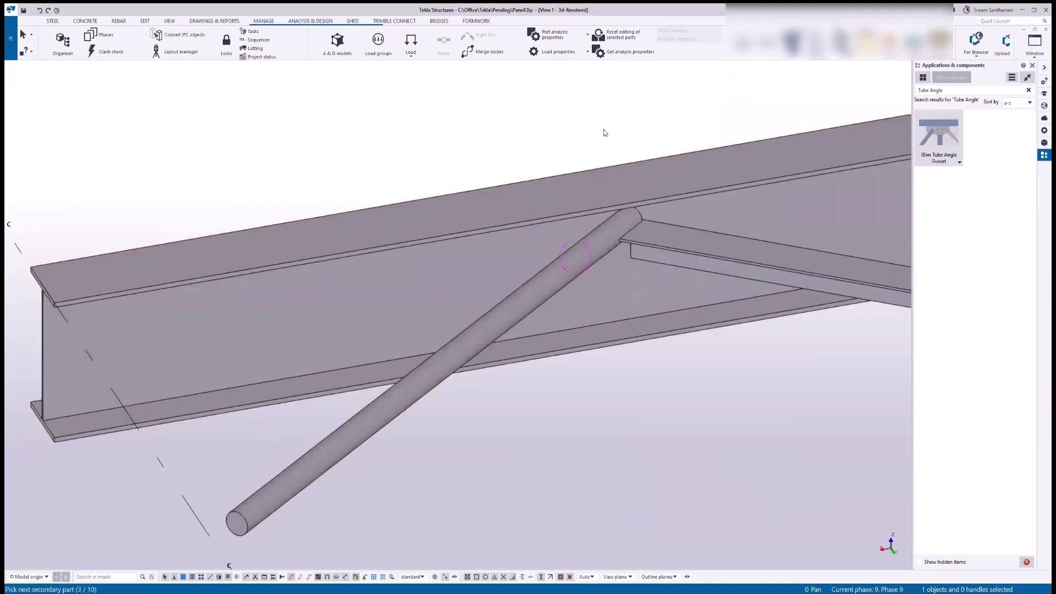
{"action": "right_click", "coordinate": [603, 129]}
{"action": "left_click", "coordinate": [614, 132]}
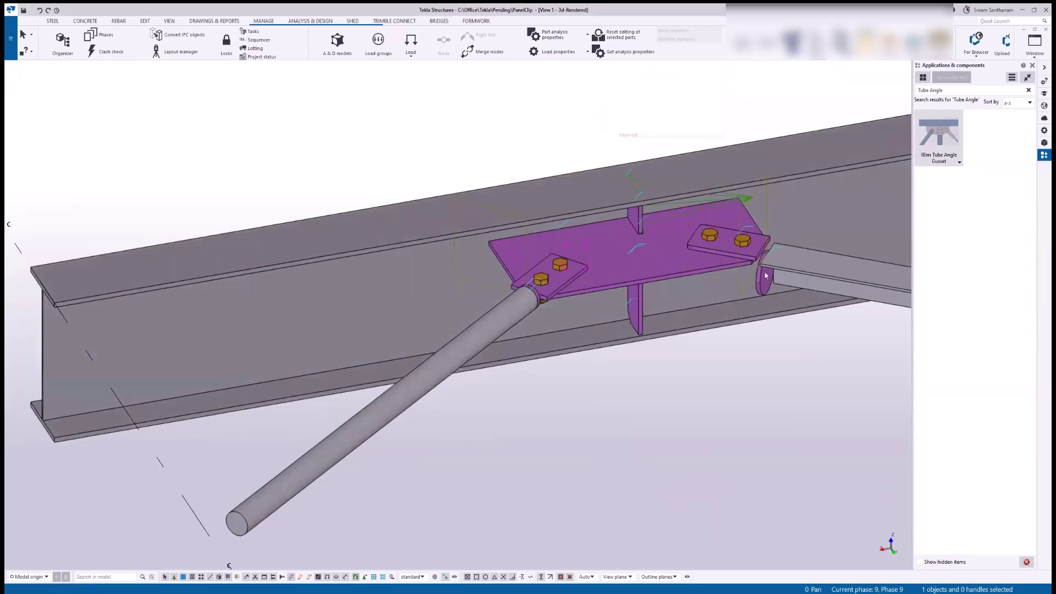
{"action": "scroll", "coordinate": [807, 268], "scroll_direction": "up", "scroll_amount": 3}
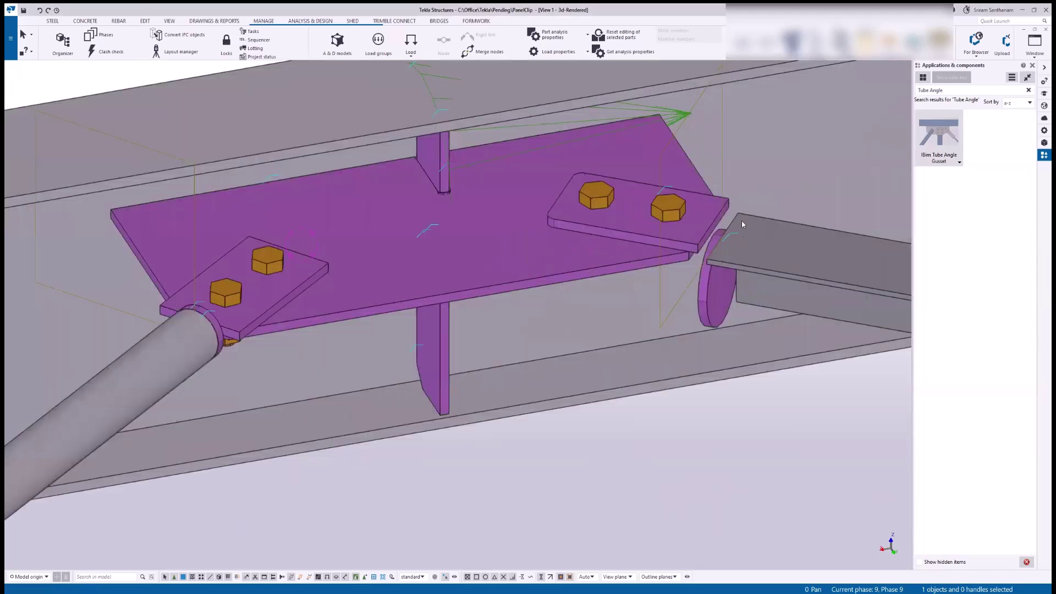
{"action": "scroll", "coordinate": [742, 224], "scroll_direction": "down", "scroll_amount": 3}
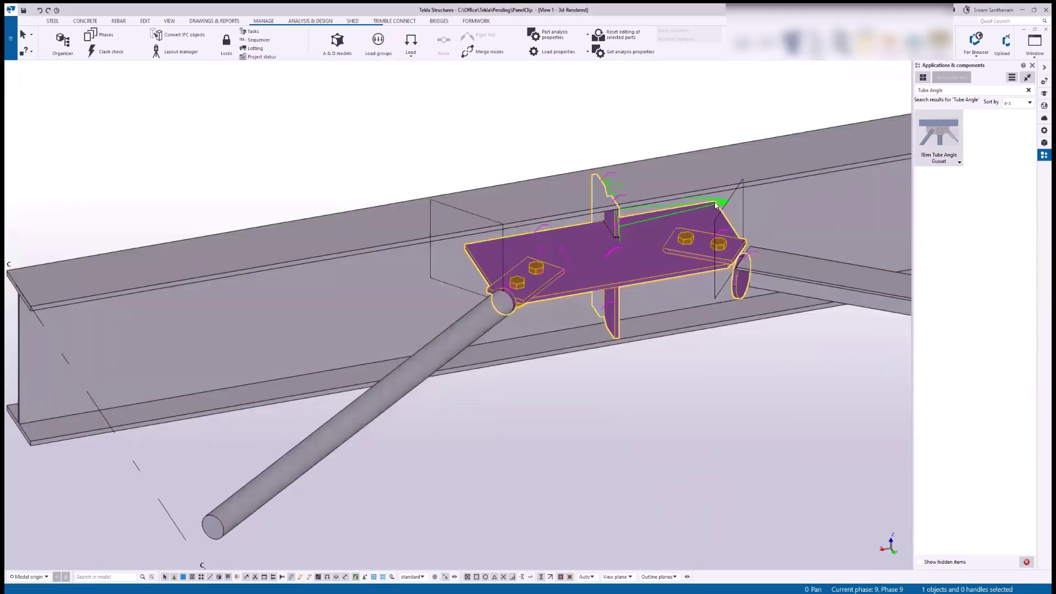
- Switch the new gusset's Brace 2 to the blue bolted layout and apply it with Modify
{"action": "double_click", "coordinate": [715, 204]}
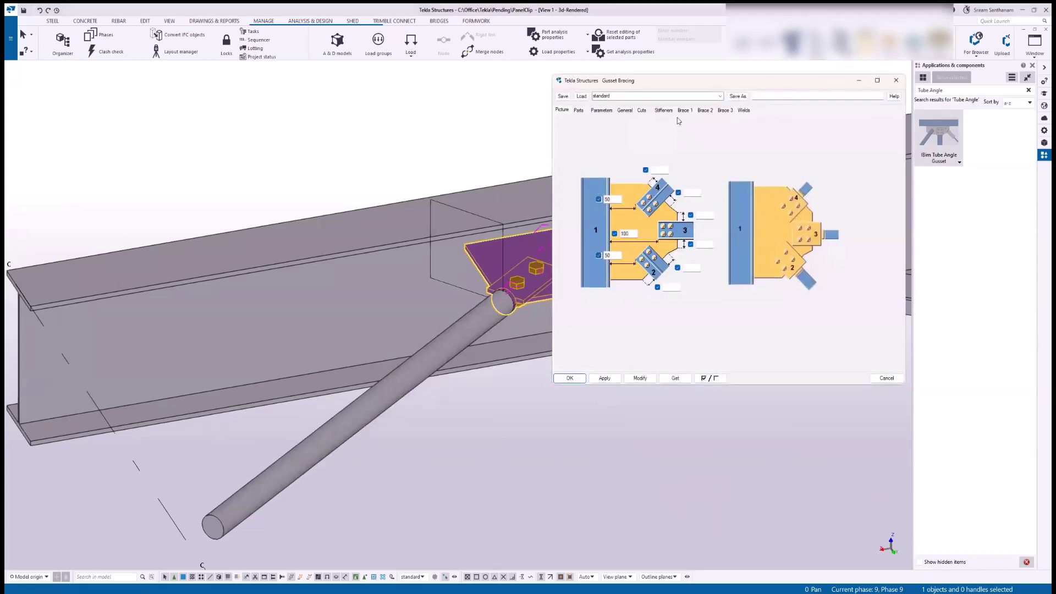
{"action": "left_click", "coordinate": [598, 112]}
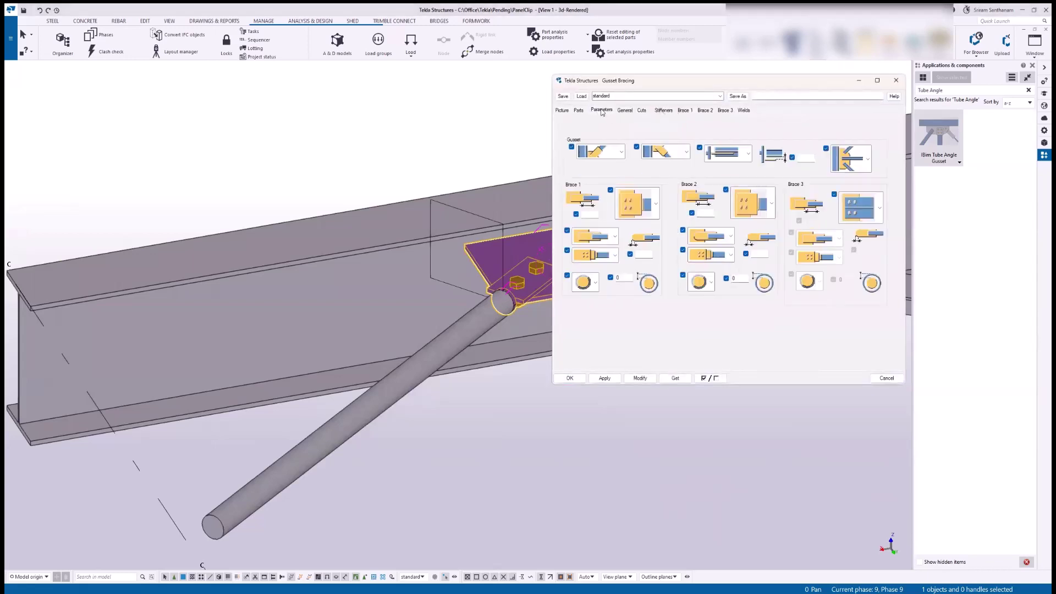
{"action": "scroll", "coordinate": [433, 202], "scroll_direction": "down", "scroll_amount": 3}
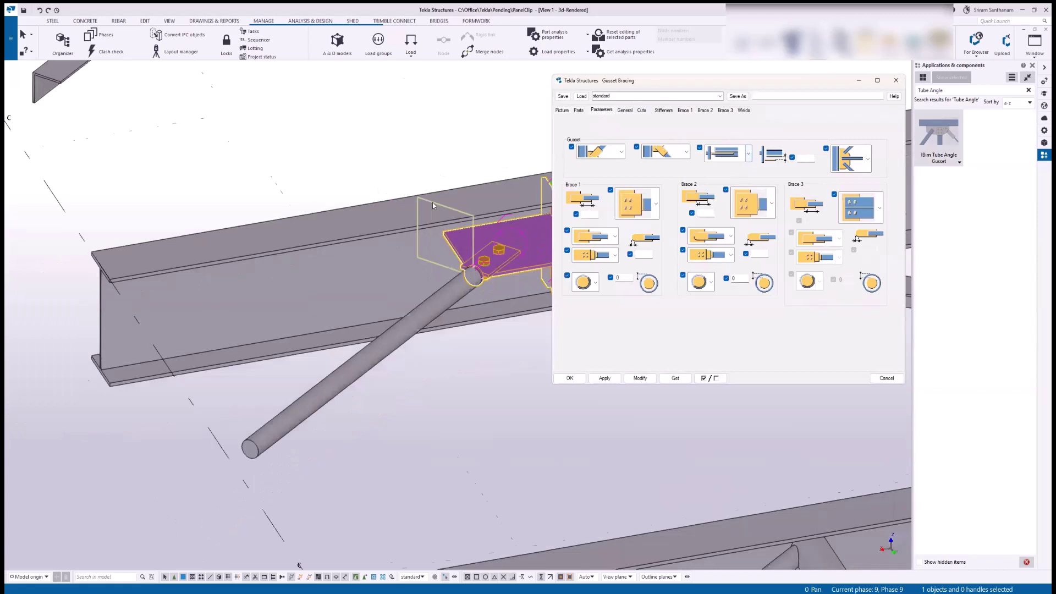
{"action": "scroll", "coordinate": [445, 222], "scroll_direction": "up", "scroll_amount": 6}
{"action": "scroll", "coordinate": [445, 222], "scroll_direction": "up", "scroll_amount": 3}
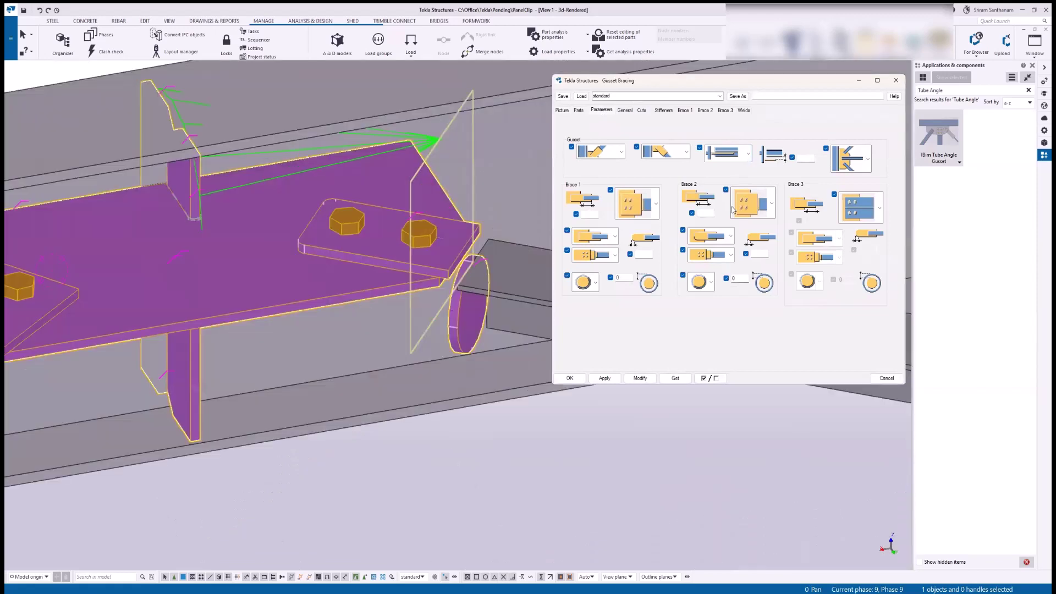
{"action": "left_click", "coordinate": [772, 204]}
{"action": "left_click", "coordinate": [749, 235]}
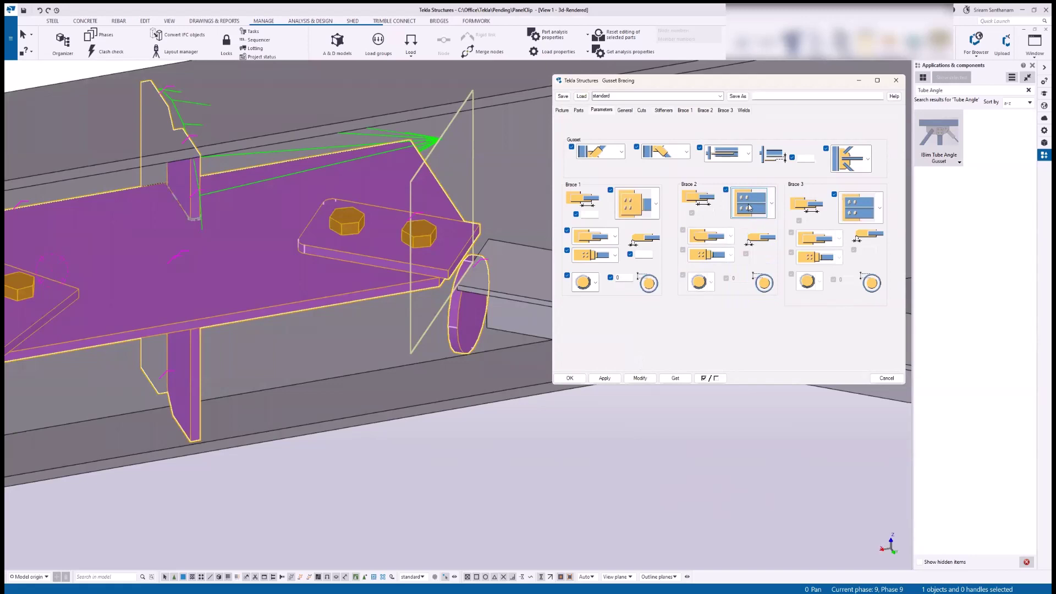
{"action": "left_click", "coordinate": [640, 378]}
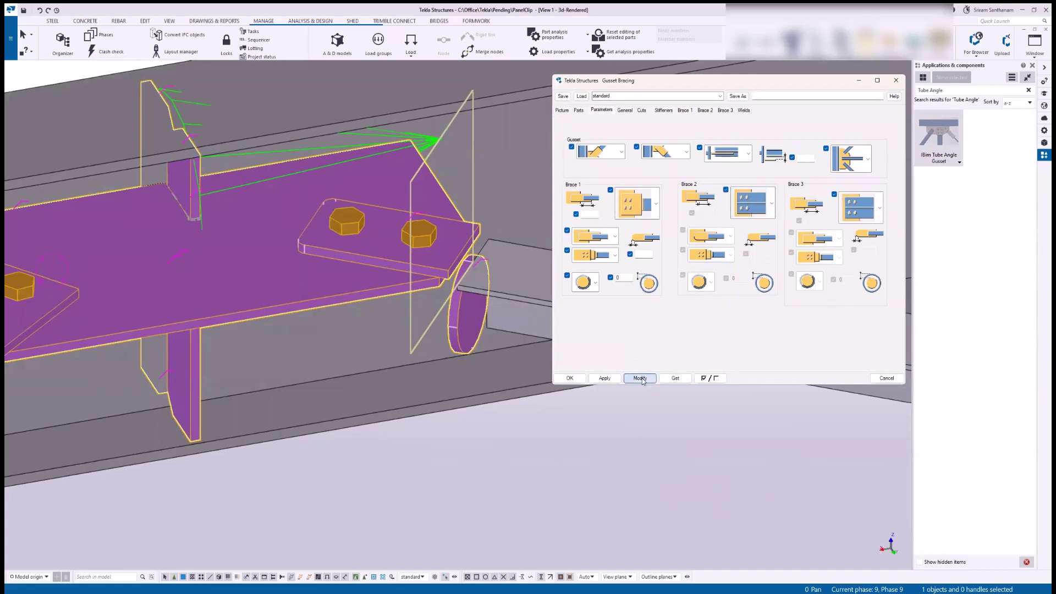
{"action": "scroll", "coordinate": [394, 272], "scroll_direction": "down", "scroll_amount": 8}
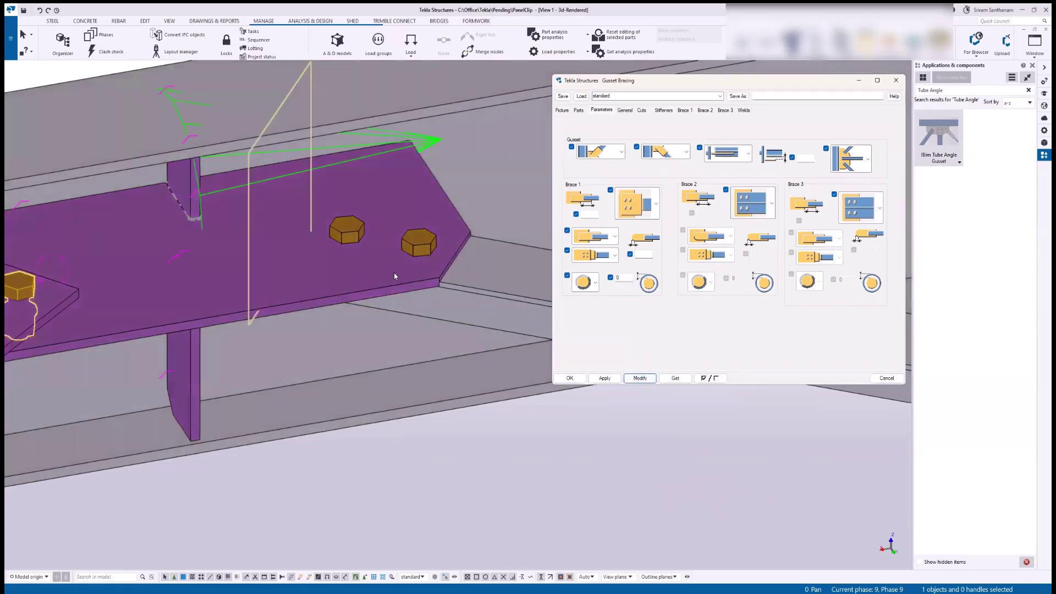
- Close Gusset Bracing and create a gusset joining the middle beam to both angle braces
{"action": "scroll", "coordinate": [484, 231], "scroll_direction": "up", "scroll_amount": 10}
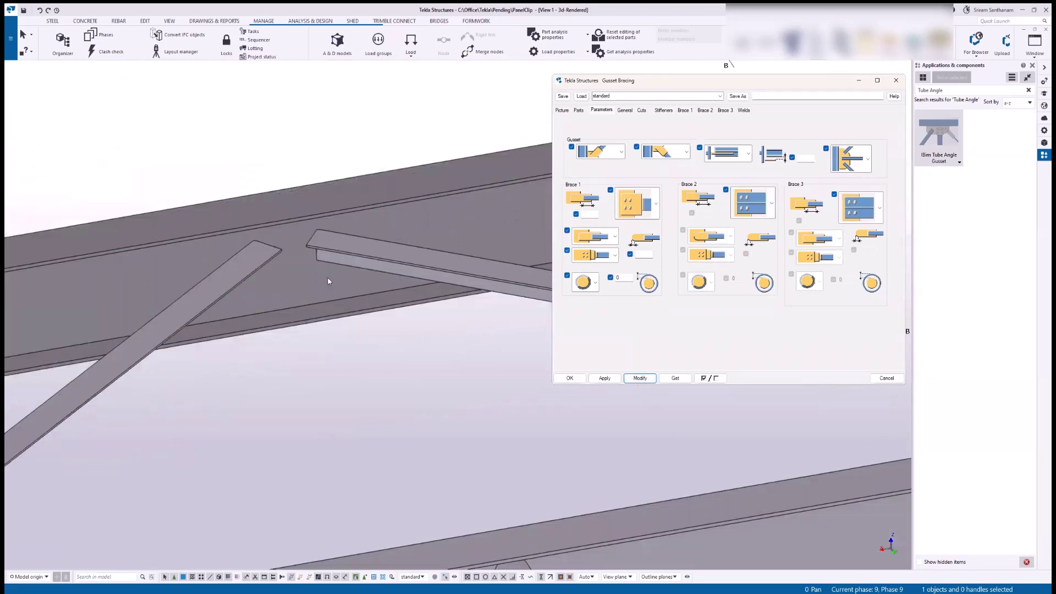
{"action": "left_click", "coordinate": [896, 80]}
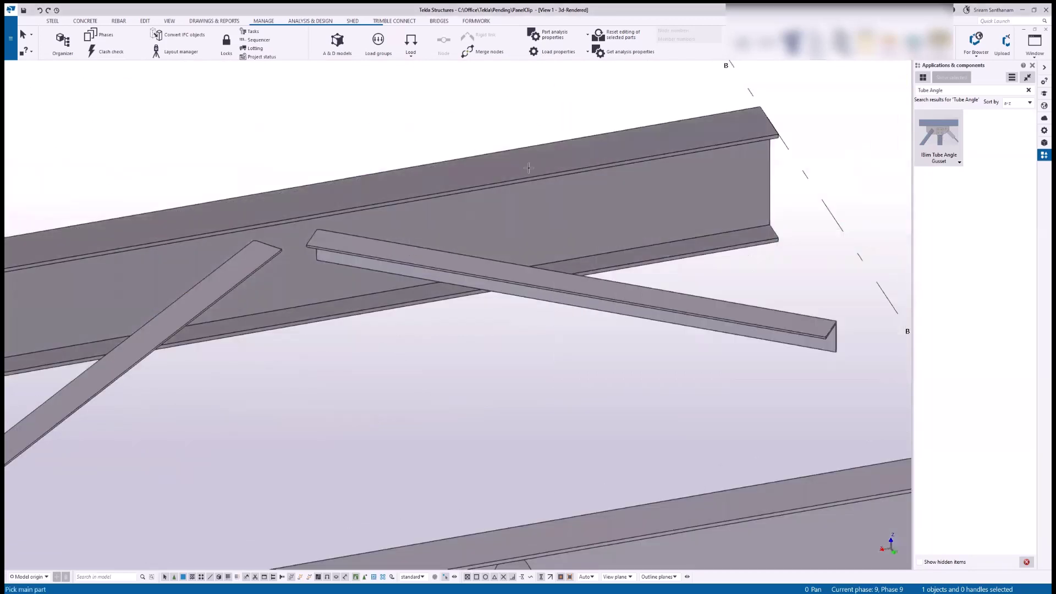
{"action": "left_click", "coordinate": [540, 179]}
{"action": "scroll", "coordinate": [539, 179], "scroll_direction": "down", "scroll_amount": 3}
{"action": "left_click", "coordinate": [511, 213]}
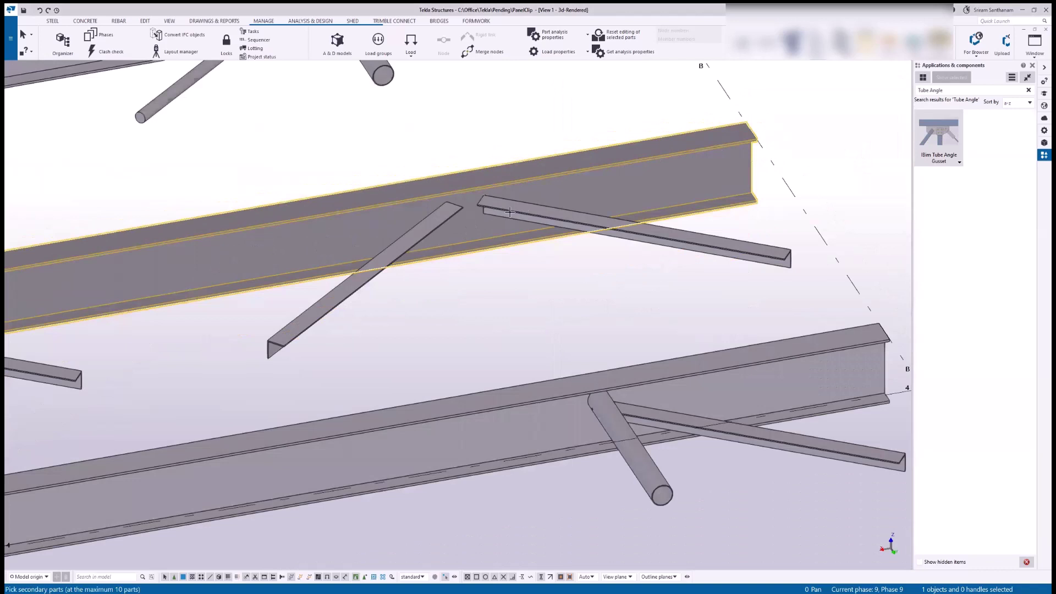
{"action": "scroll", "coordinate": [510, 212], "scroll_direction": "down", "scroll_amount": 2}
{"action": "left_click", "coordinate": [680, 214]}
{"action": "middle_click", "coordinate": [523, 132]}
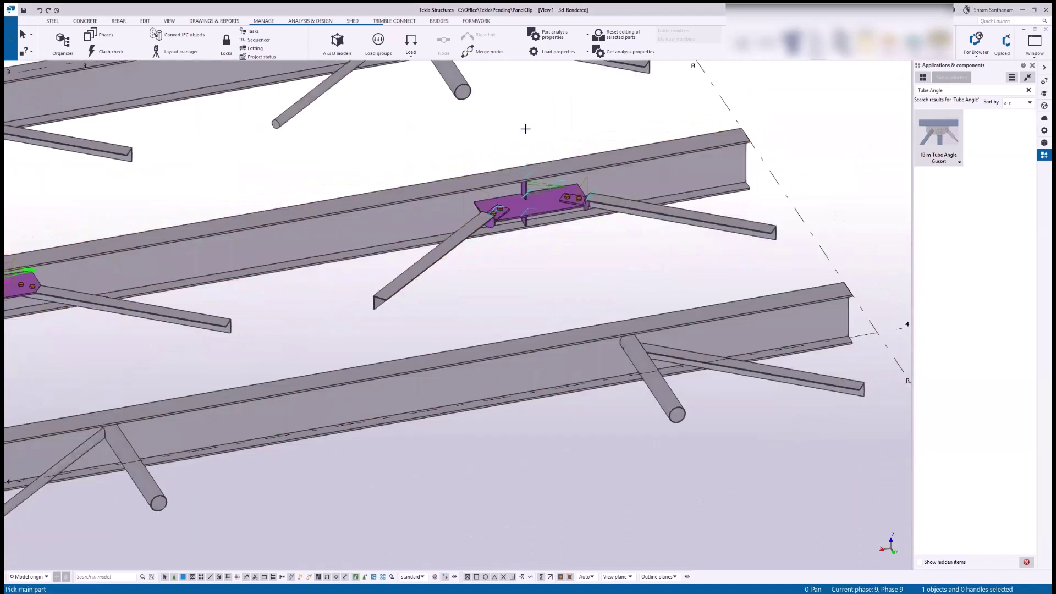
{"action": "right_click", "coordinate": [526, 125]}
{"action": "scroll", "coordinate": [491, 227], "scroll_direction": "up", "scroll_amount": 3}
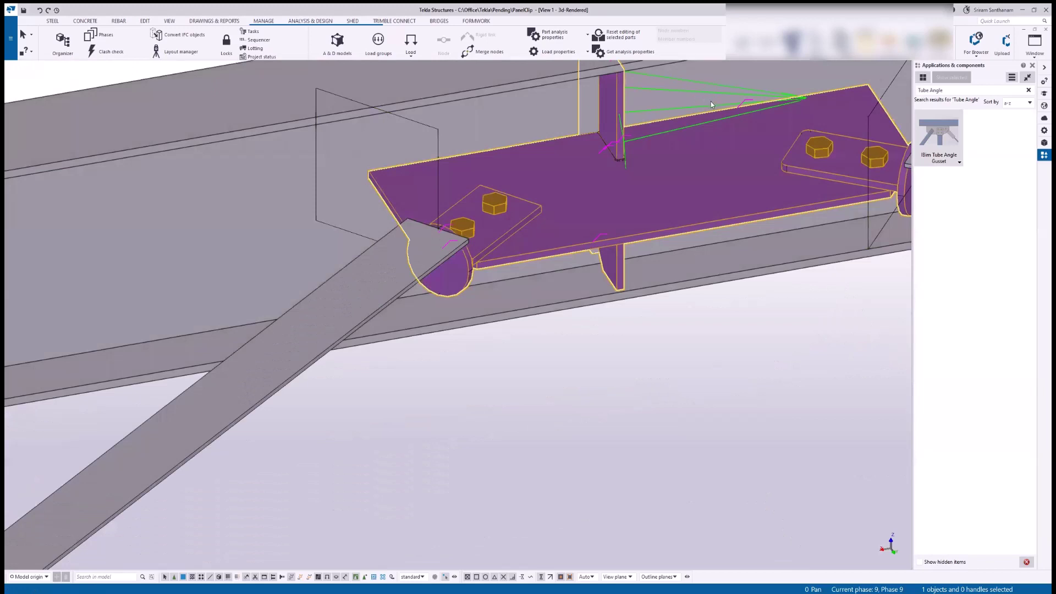
- Set bolted plate layouts for Brace 1 and Brace 2 on the Parameters tab and apply them
{"action": "double_click", "coordinate": [711, 102]}
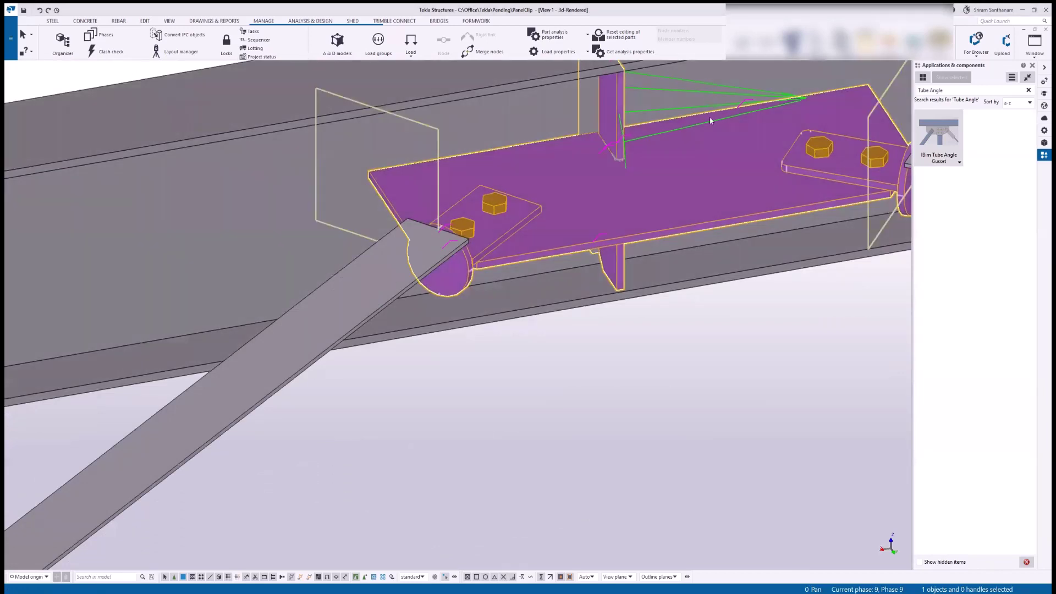
{"action": "left_click", "coordinate": [602, 111]}
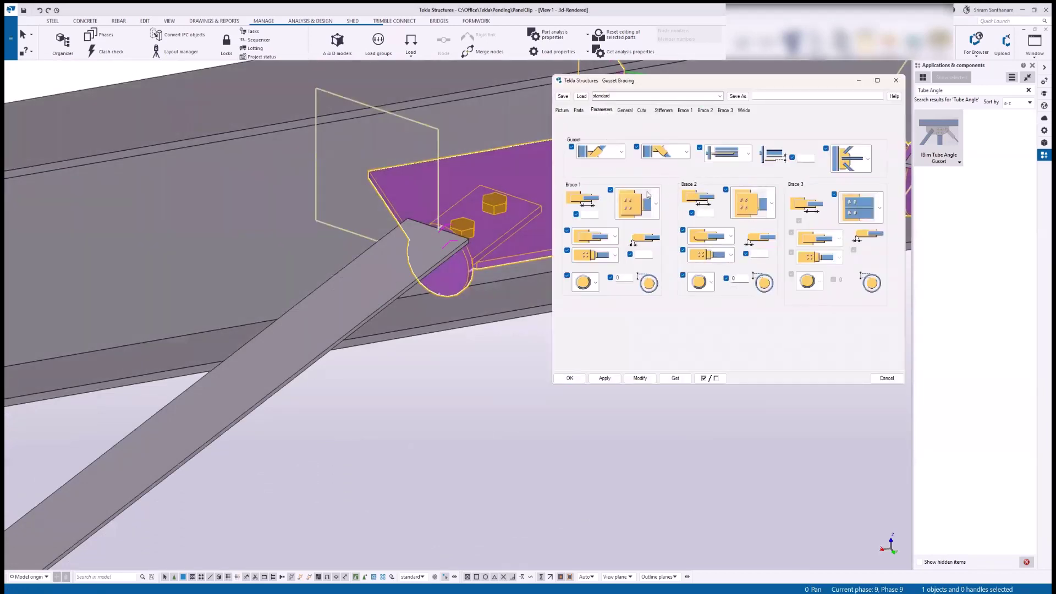
{"action": "left_click", "coordinate": [655, 203]}
{"action": "left_click", "coordinate": [637, 237]}
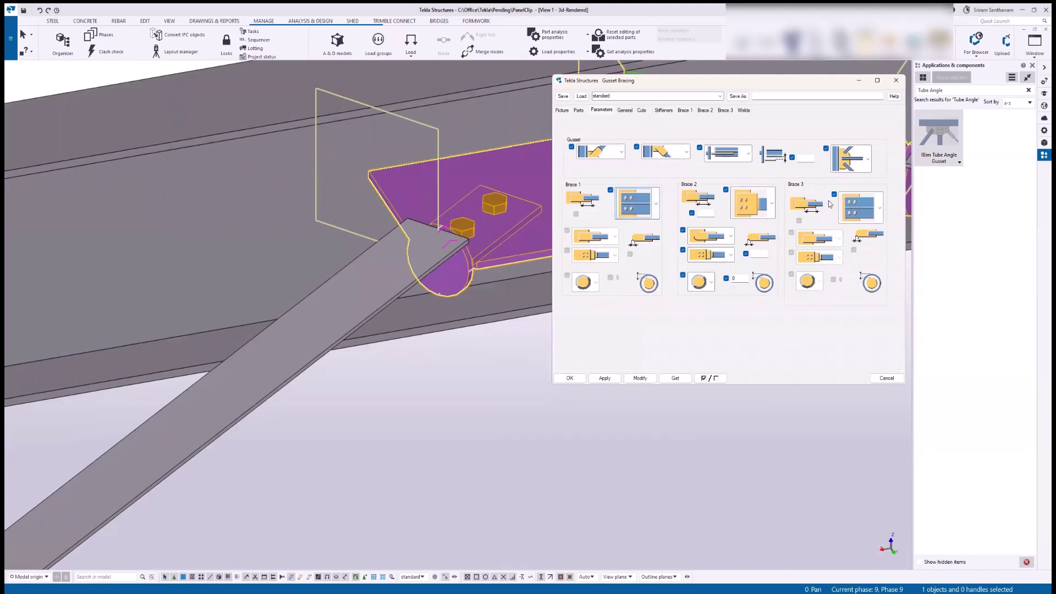
{"action": "left_click", "coordinate": [773, 205]}
{"action": "left_click", "coordinate": [762, 225]}
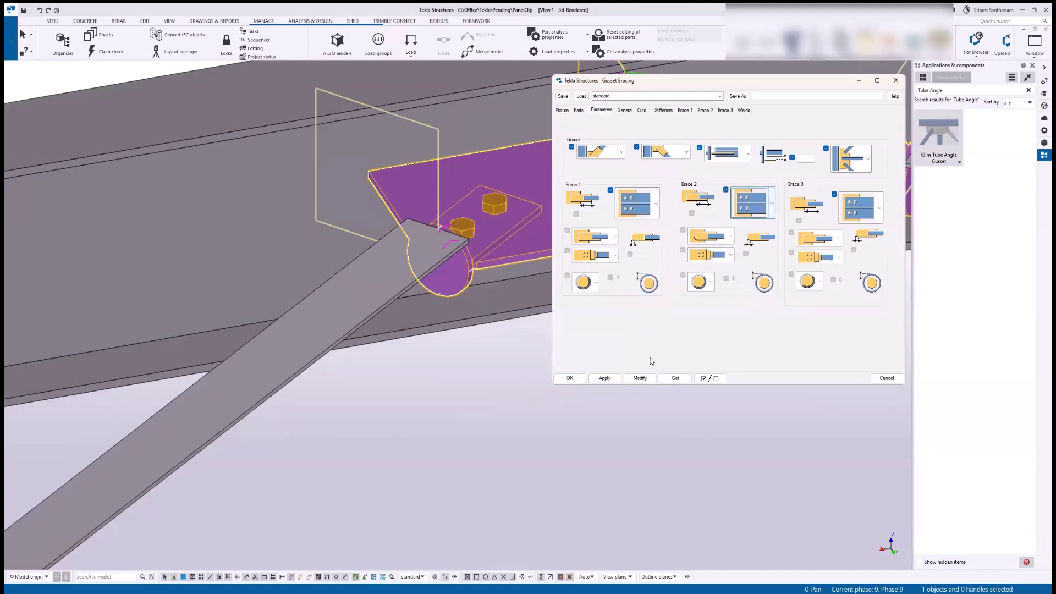
{"action": "left_click", "coordinate": [644, 379]}
{"action": "scroll", "coordinate": [351, 236], "scroll_direction": "down", "scroll_amount": 5}
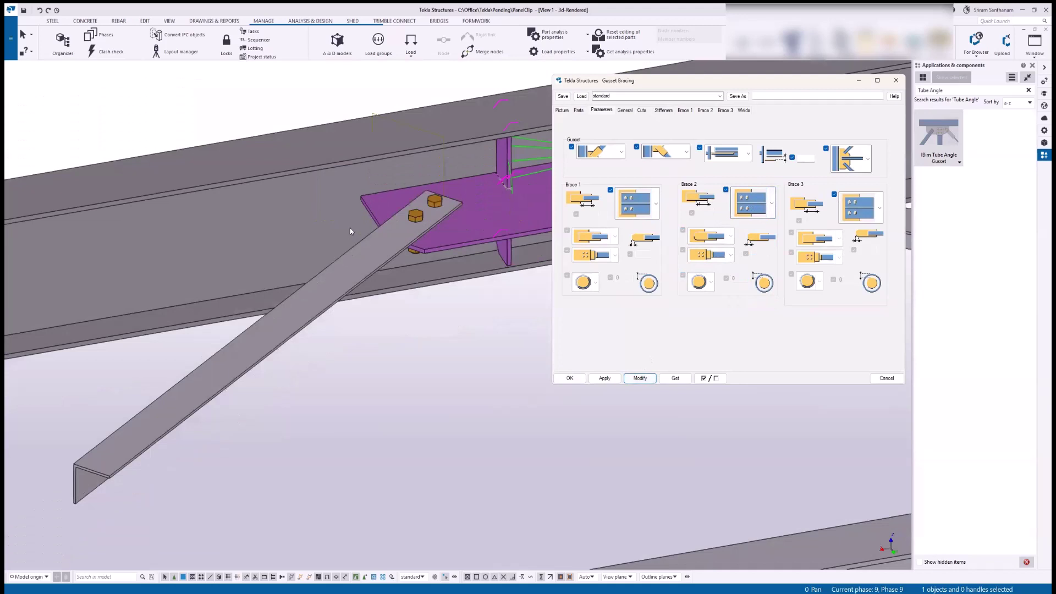
- Change a gusset layout option and apply it with Modify
{"action": "left_click", "coordinate": [747, 153]}
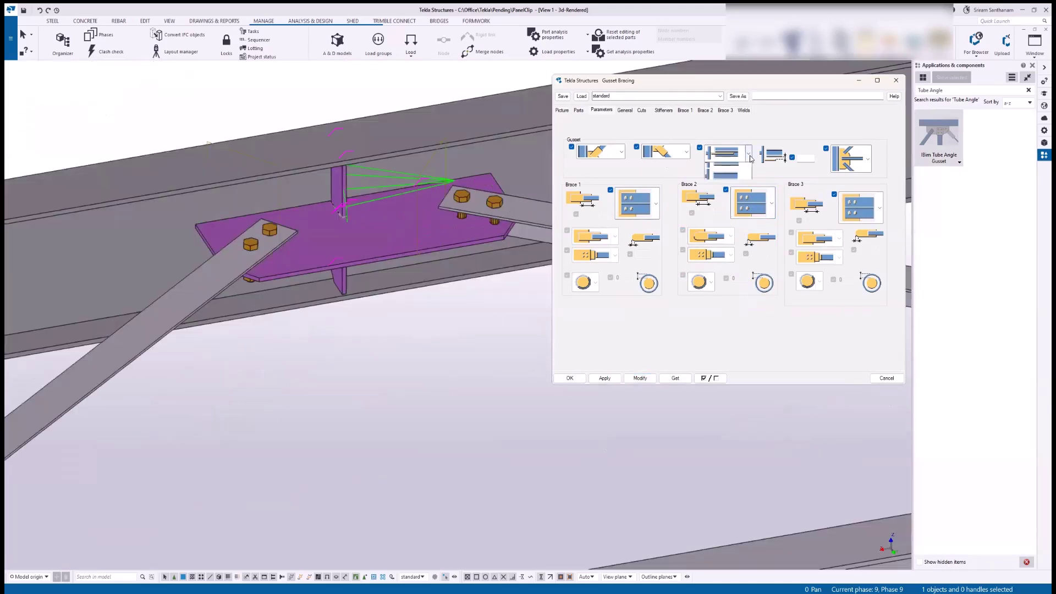
{"action": "left_click", "coordinate": [726, 186]}
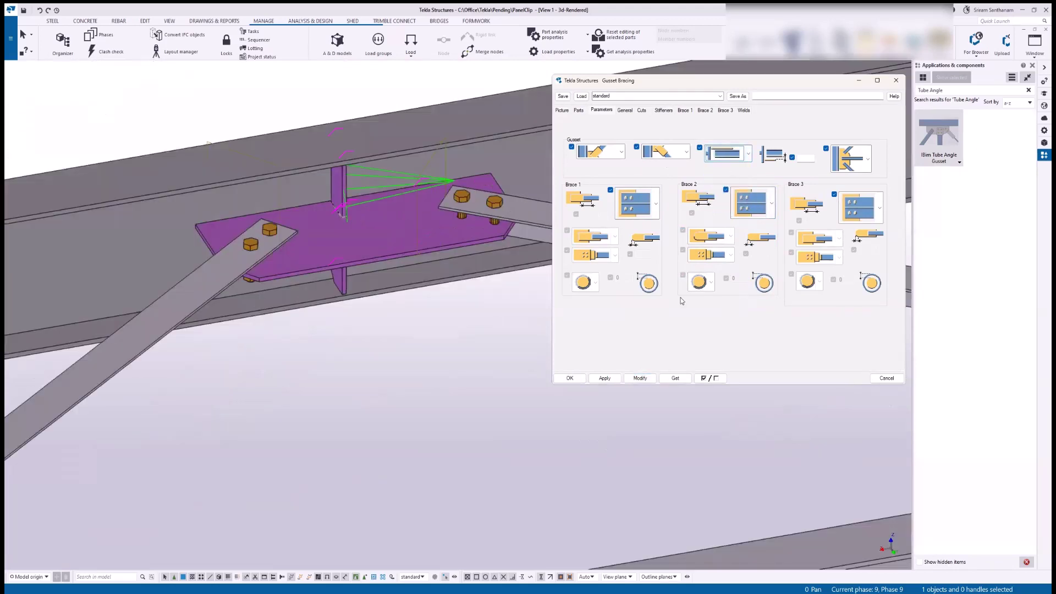
{"action": "left_click", "coordinate": [641, 379]}
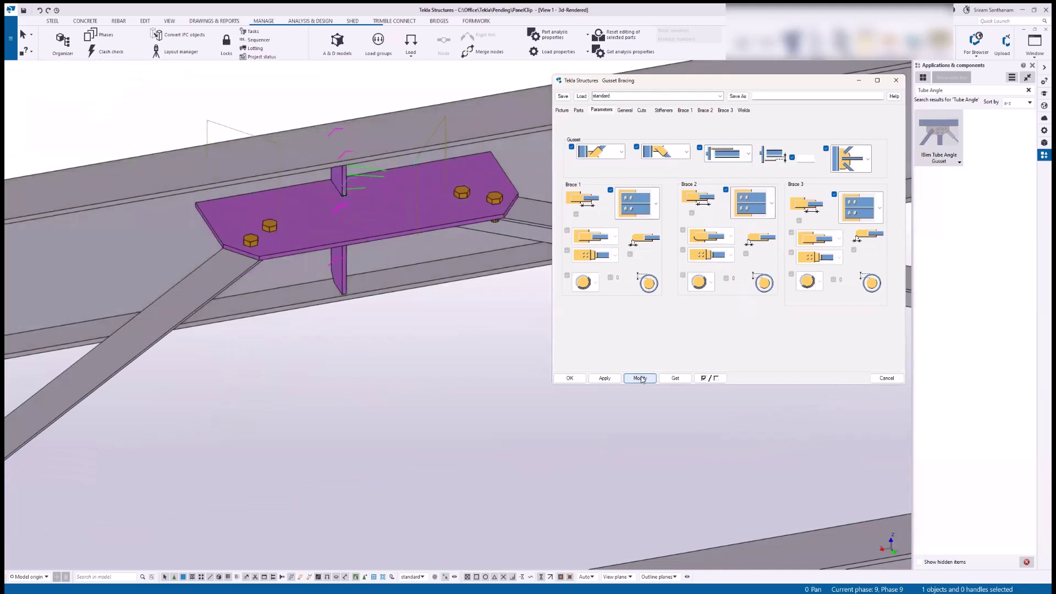
{"action": "scroll", "coordinate": [351, 182], "scroll_direction": "up", "scroll_amount": 5}
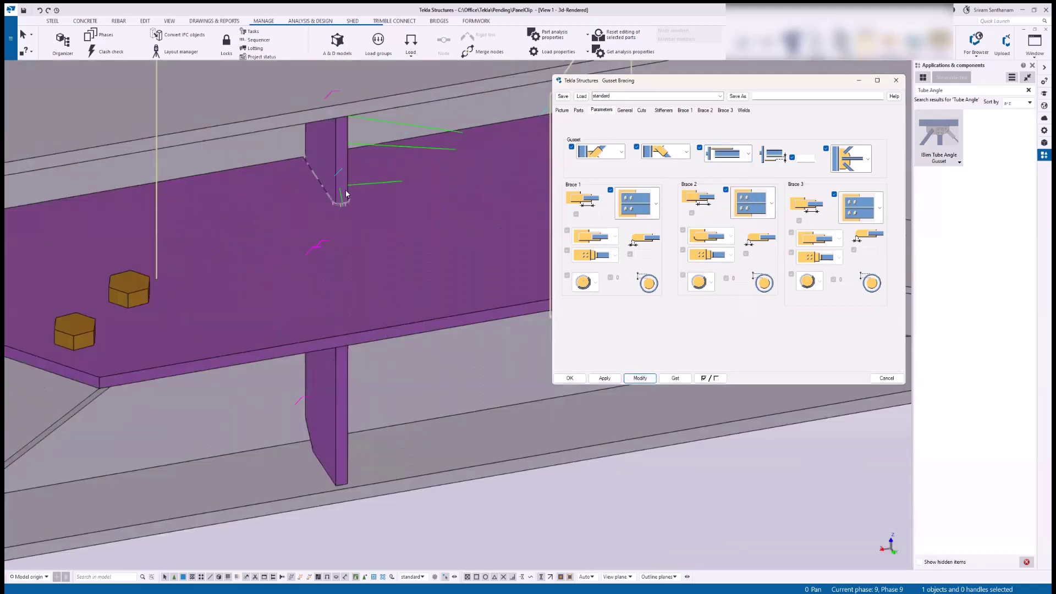
- Choose a different stiffener type on the Stiffeners tab and apply it
{"action": "left_click", "coordinate": [666, 110]}
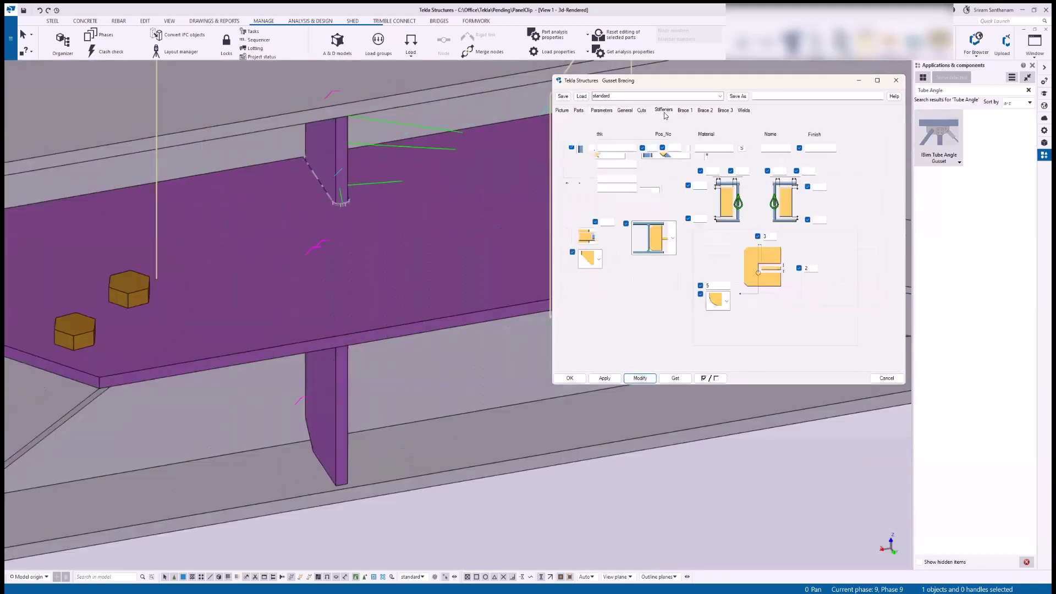
{"action": "left_click", "coordinate": [667, 248]}
{"action": "left_click", "coordinate": [661, 240]}
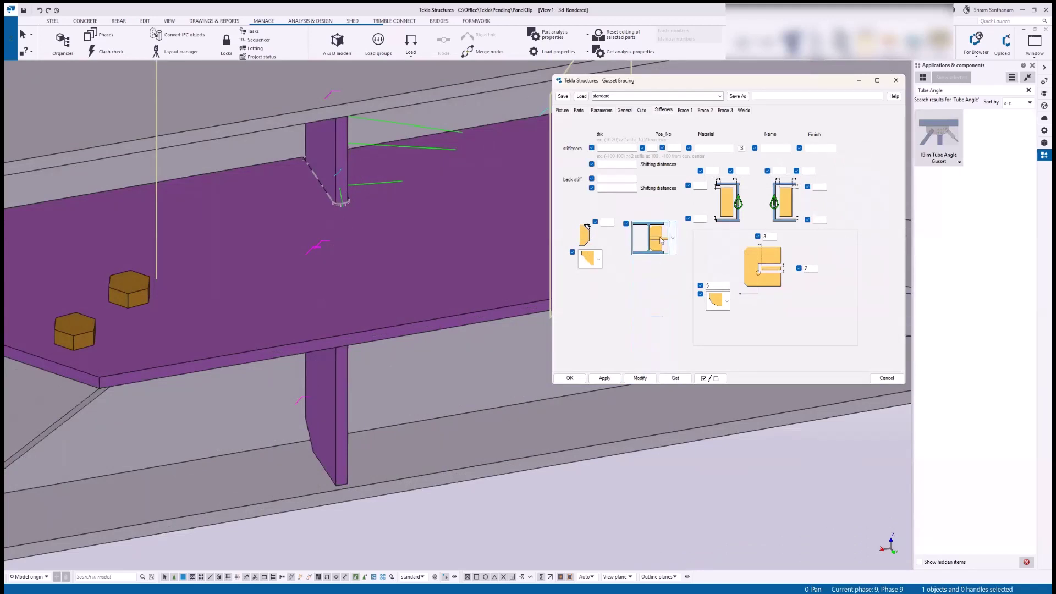
{"action": "left_click", "coordinate": [643, 379]}
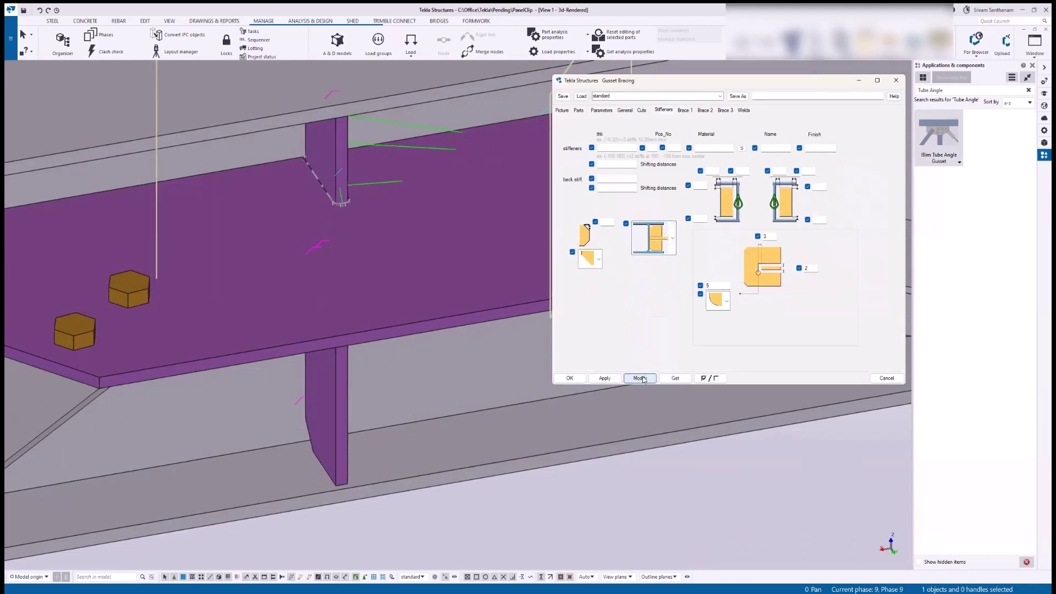
{"action": "scroll", "coordinate": [341, 168], "scroll_direction": "down", "scroll_amount": 3}
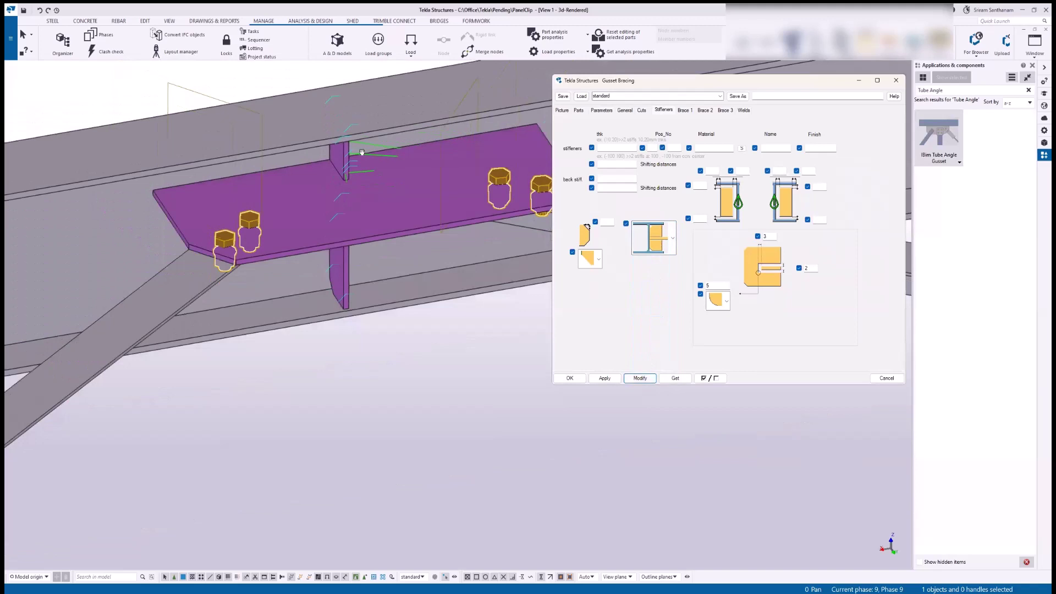
{"action": "scroll", "coordinate": [370, 501], "scroll_direction": "down", "scroll_amount": 1}
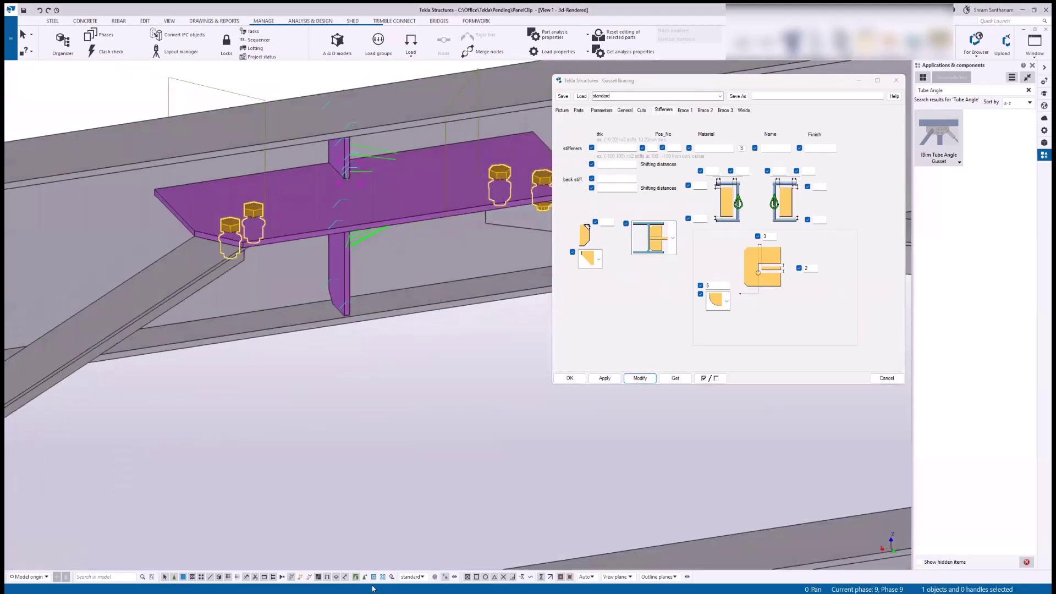
- Select the upper stiffener plate to inspect it, then close Gusset Bracing
{"action": "left_click", "coordinate": [340, 155]}
{"action": "scroll", "coordinate": [386, 165], "scroll_direction": "down", "scroll_amount": 5}
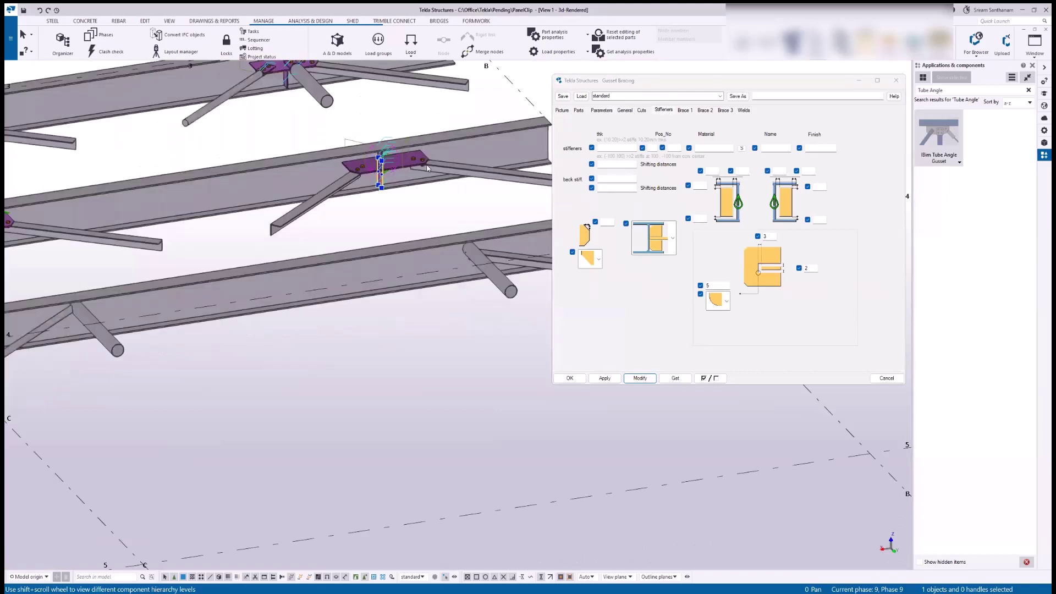
{"action": "scroll", "coordinate": [268, 238], "scroll_direction": "up", "scroll_amount": 3}
{"action": "scroll", "coordinate": [295, 264], "scroll_direction": "up", "scroll_amount": 4}
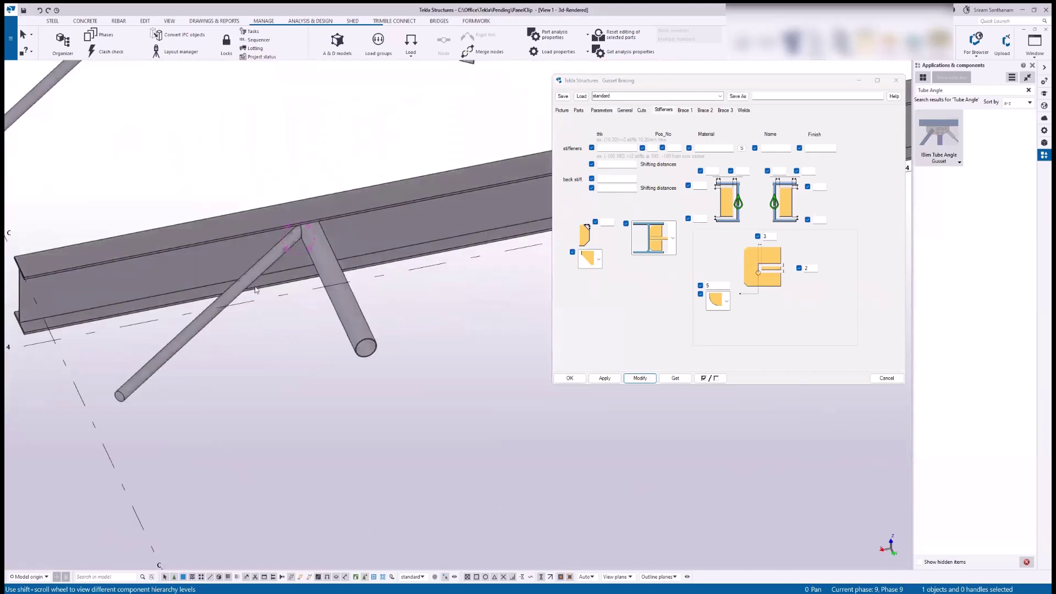
{"action": "left_click", "coordinate": [896, 80]}
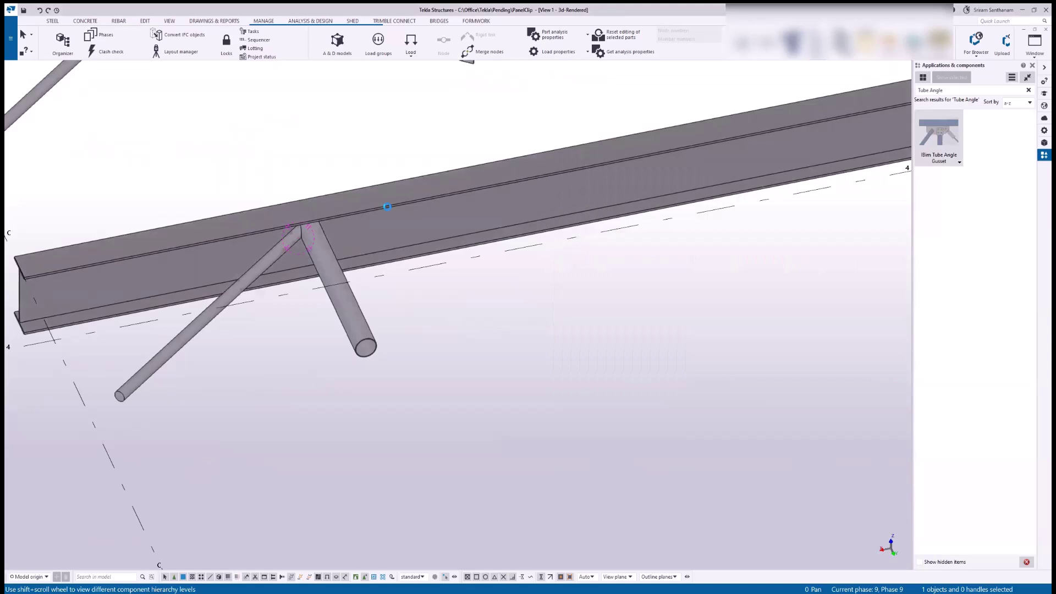
- Pick the beam and both tube braces to create the gusset, then interrupt the command
{"action": "left_click", "coordinate": [385, 201]}
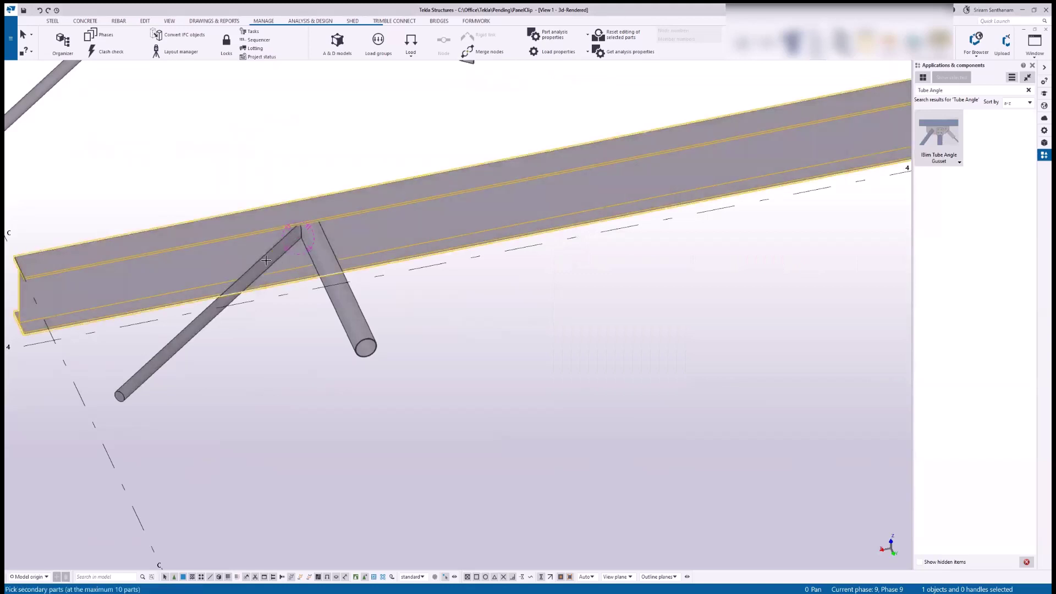
{"action": "left_click", "coordinate": [265, 260]}
{"action": "left_click", "coordinate": [322, 250]}
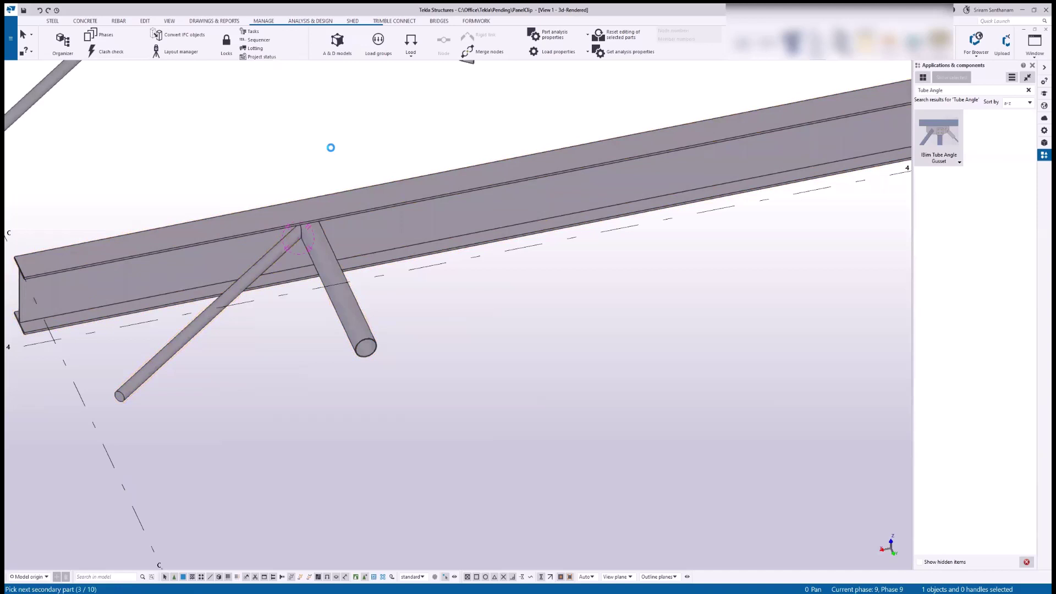
{"action": "right_click", "coordinate": [330, 146]}
{"action": "left_click", "coordinate": [344, 149]}
{"action": "scroll", "coordinate": [285, 266], "scroll_direction": "up", "scroll_amount": 5}
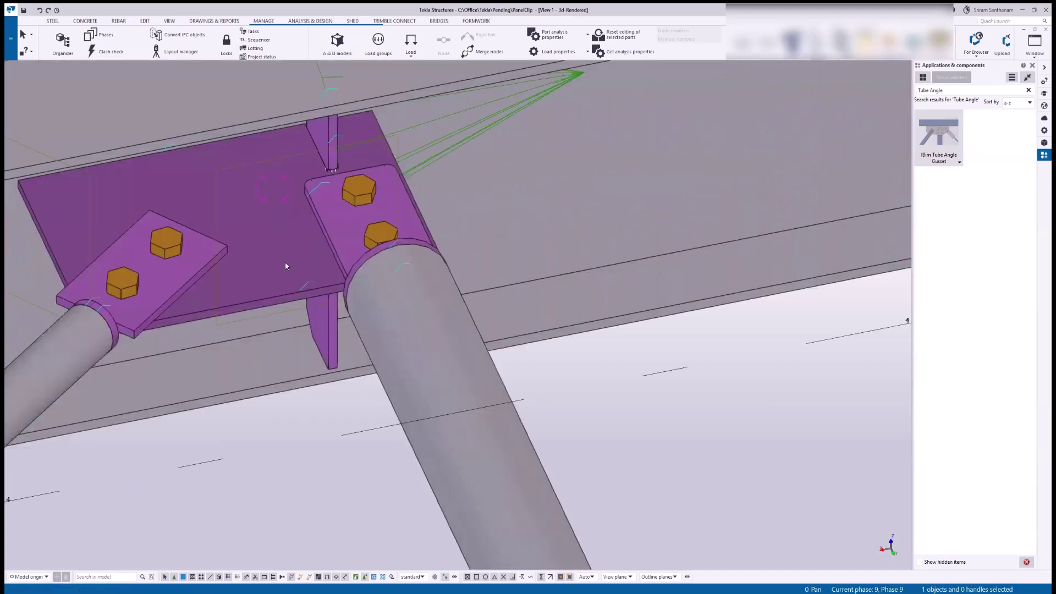
{"action": "scroll", "coordinate": [319, 281], "scroll_direction": "down", "scroll_amount": 10}
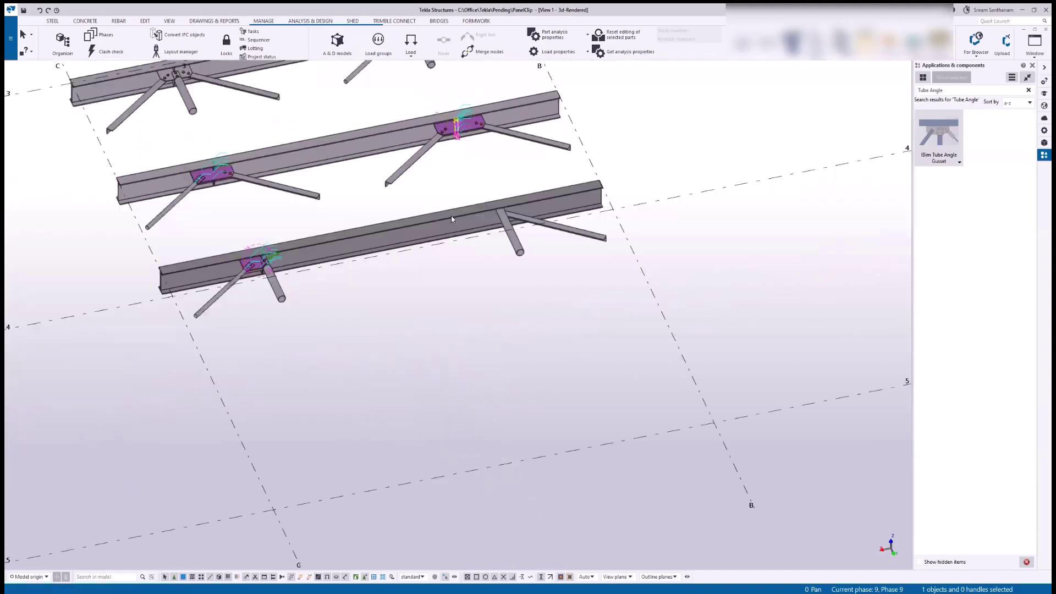
{"action": "scroll", "coordinate": [517, 226], "scroll_direction": "up", "scroll_amount": 5}
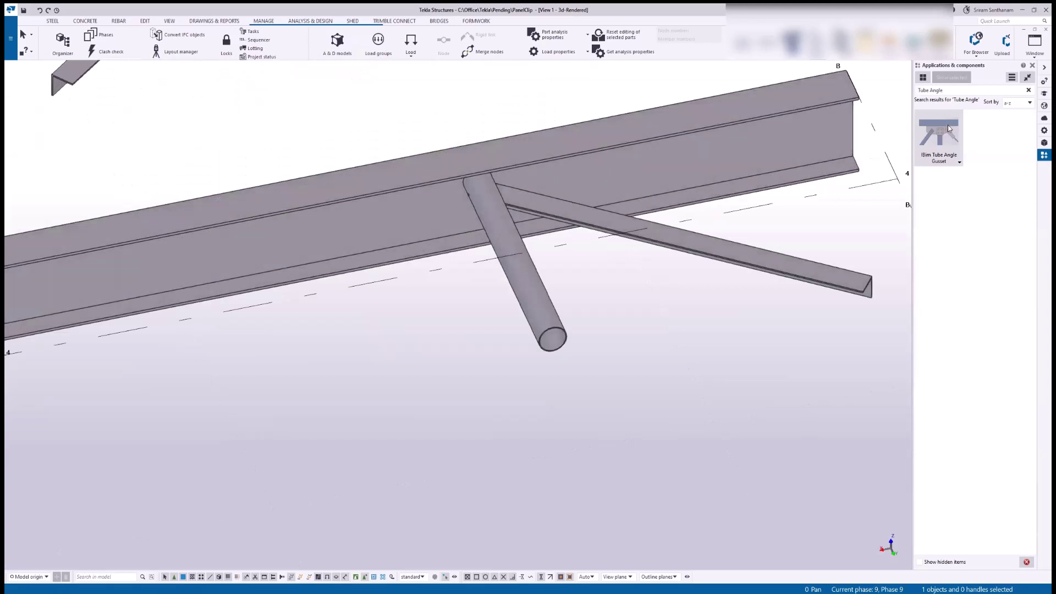
- Place a Tube Angle Gusset on the beam, tube brace and angle brace, and select it
{"action": "double_click", "coordinate": [949, 128]}
{"action": "left_click", "coordinate": [583, 220]}
{"action": "left_click", "coordinate": [526, 258]}
{"action": "left_click", "coordinate": [656, 243]}
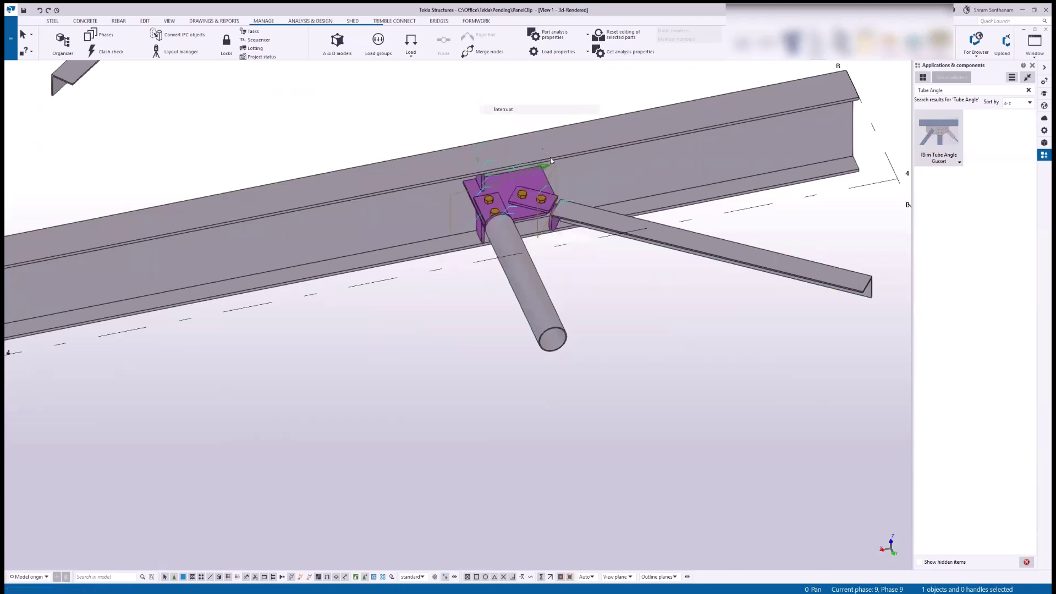
{"action": "scroll", "coordinate": [550, 157], "scroll_direction": "up", "scroll_amount": 2}
{"action": "scroll", "coordinate": [556, 187], "scroll_direction": "up", "scroll_amount": 4}
{"action": "left_click", "coordinate": [514, 153]}
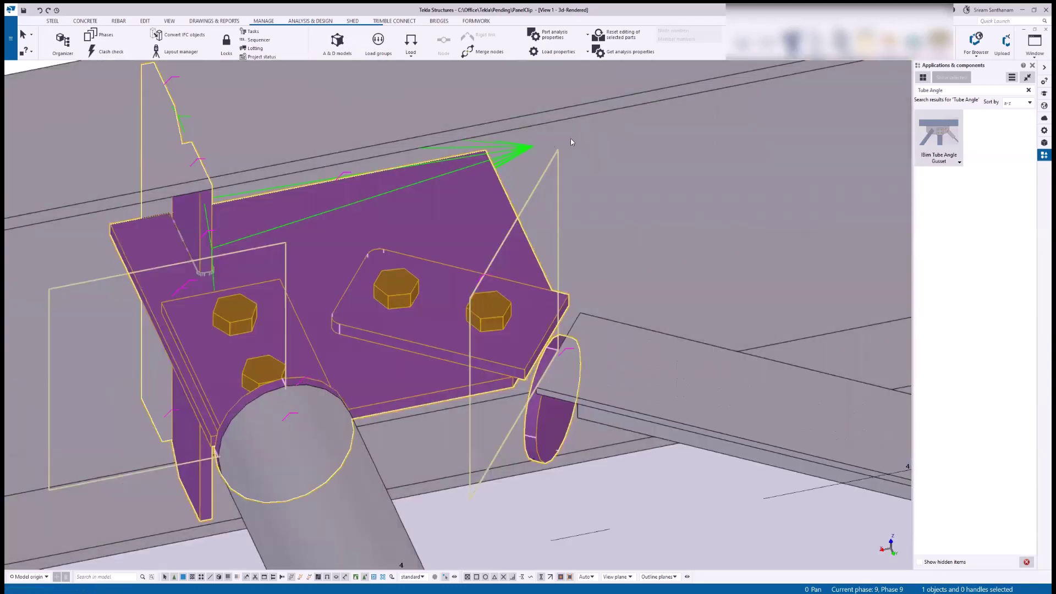
- Switch Brace 2 to the plate layout in Gusset Bracing and apply it with Modify
{"action": "double_click", "coordinate": [575, 137]}
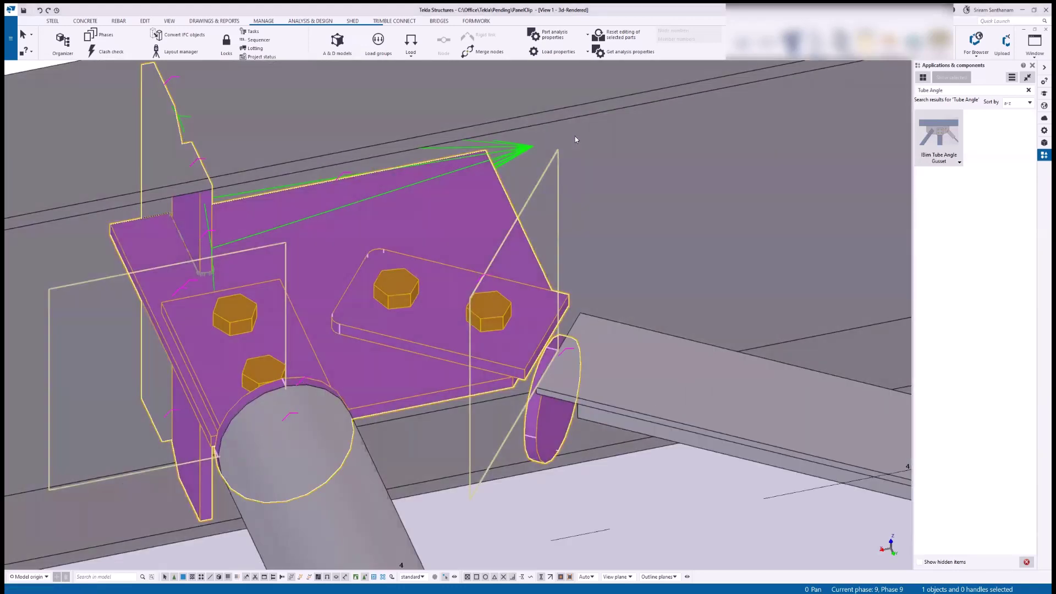
{"action": "left_click", "coordinate": [602, 110]}
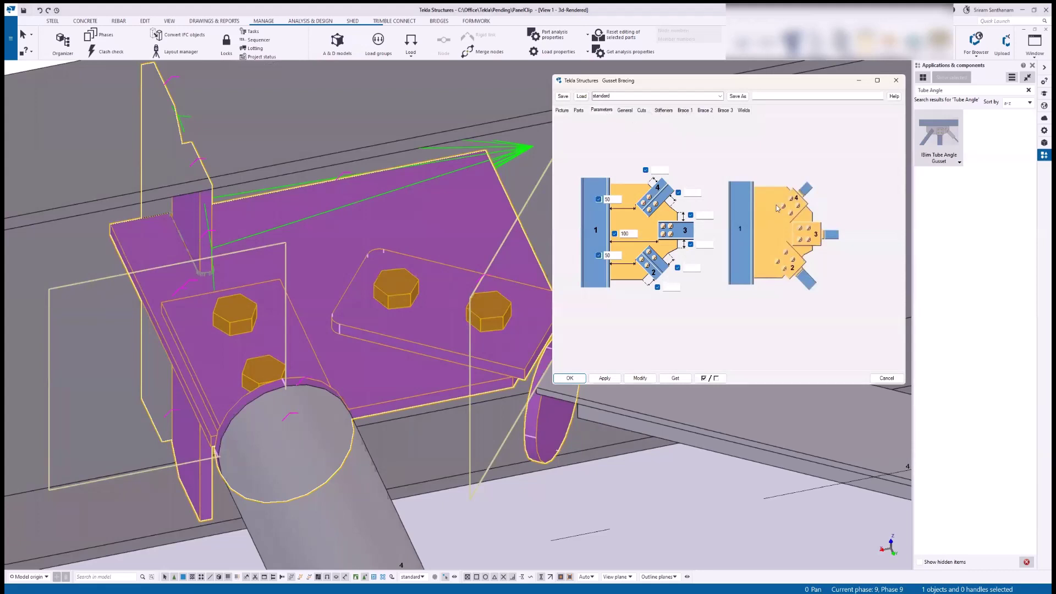
{"action": "left_click", "coordinate": [772, 206]}
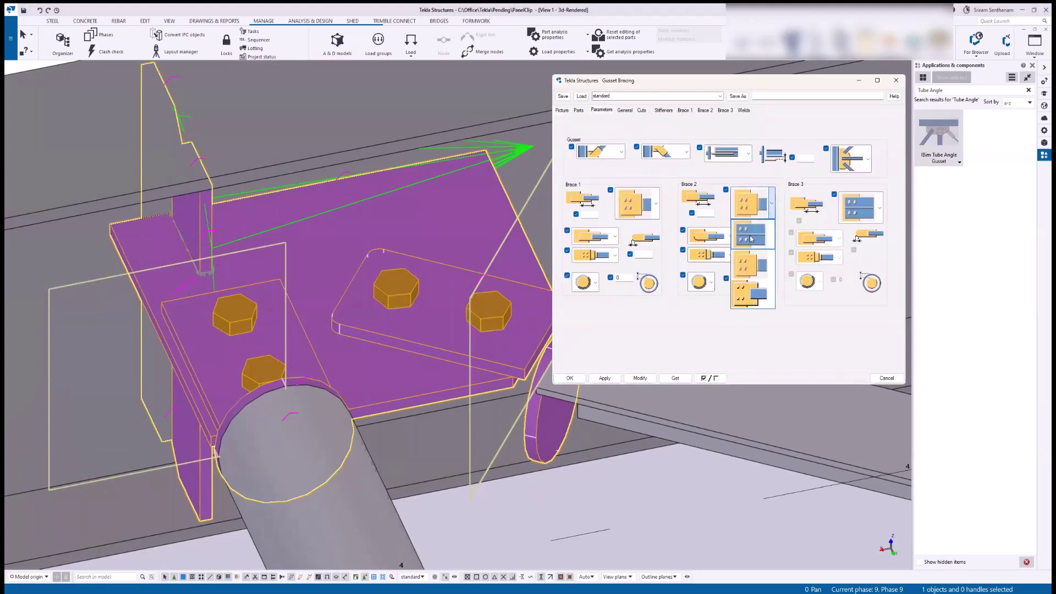
{"action": "left_click", "coordinate": [751, 242]}
{"action": "left_click", "coordinate": [640, 378]}
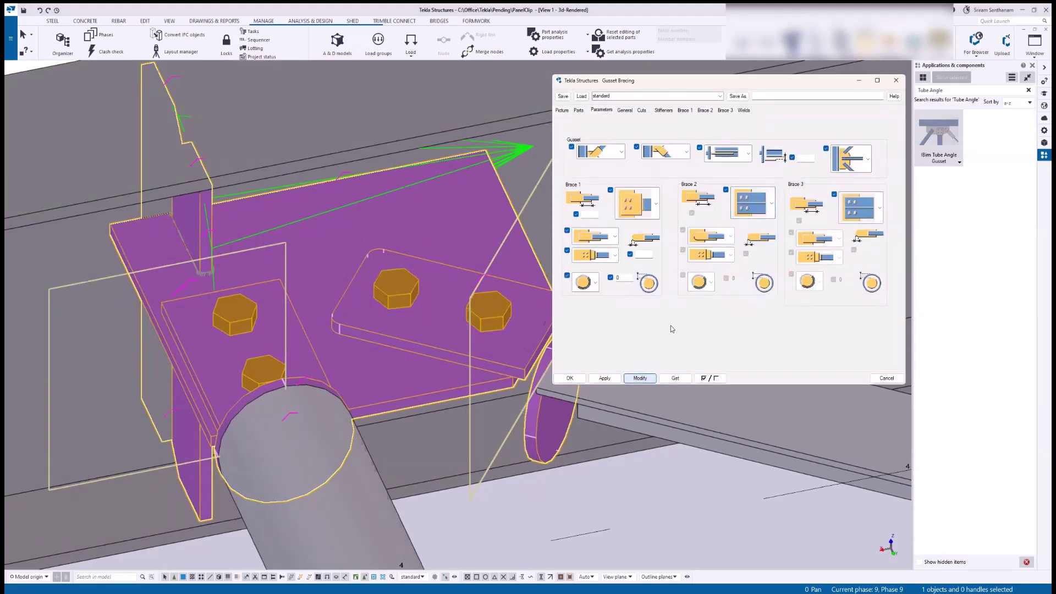
- Dismiss the Gusset Bracing dialog and zoom out to show the tube-and-angle gusset with its bolted plate
{"action": "left_click", "coordinate": [896, 82]}
{"action": "scroll", "coordinate": [434, 227], "scroll_direction": "down", "scroll_amount": 5}
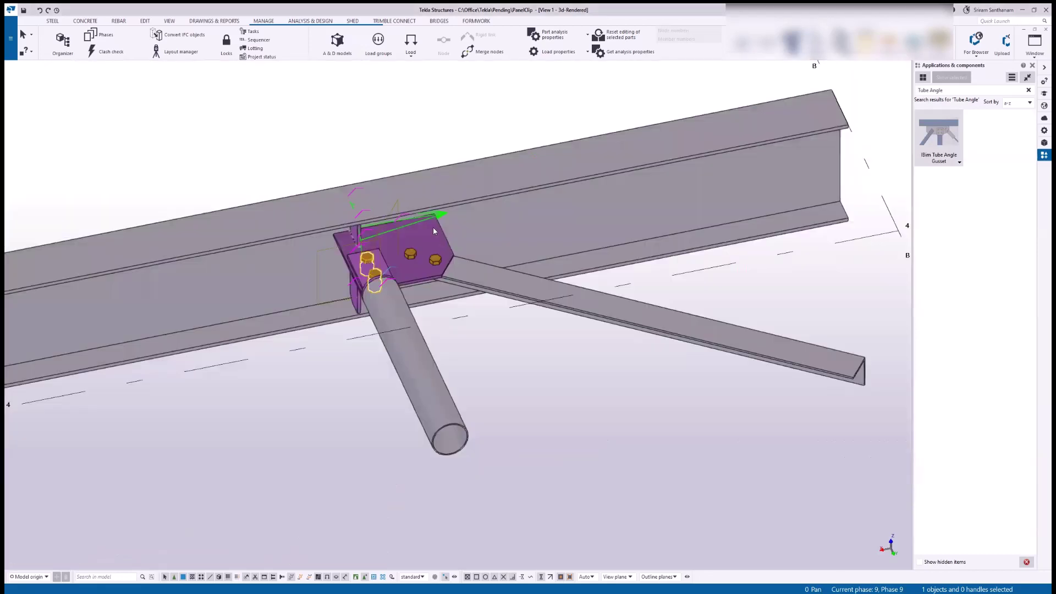